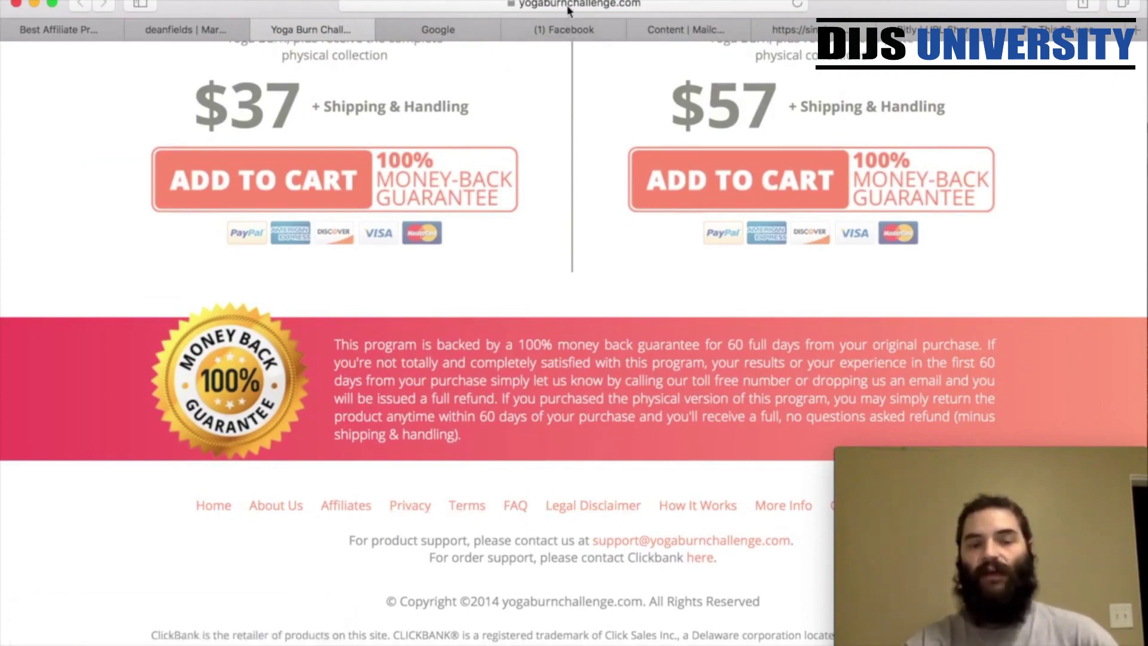
# Switch to the ClickFunnels page editor and review the Yoga Burn landing page from the product image down to the survey
pyautogui.scroll(15, 548, 55)
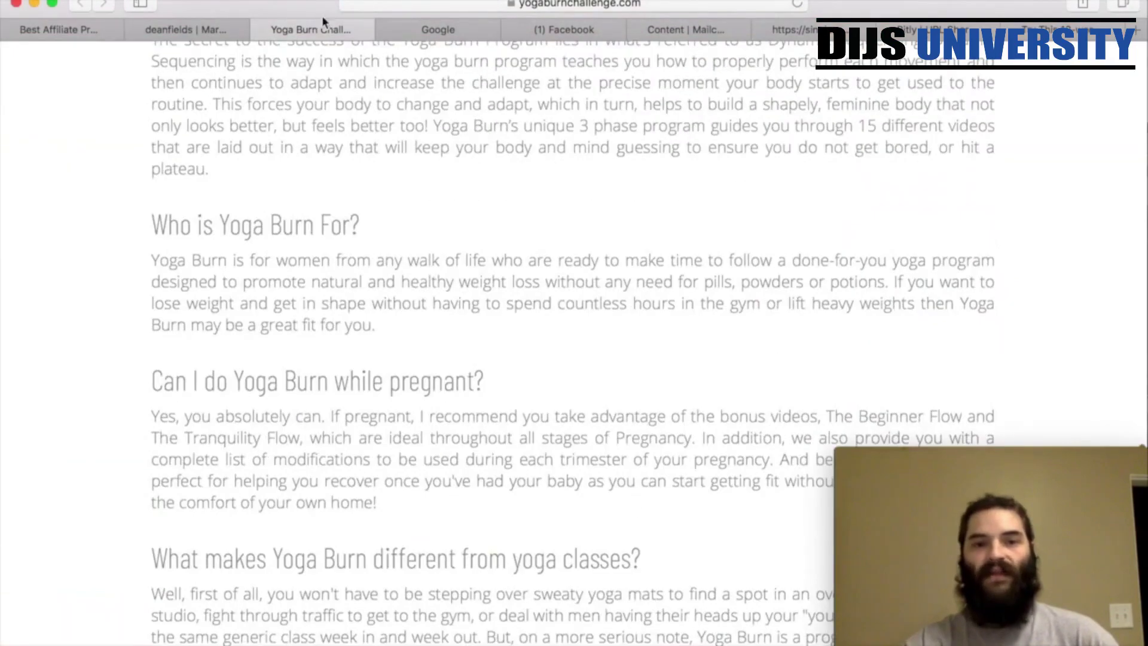
pyautogui.click(1073, 30)
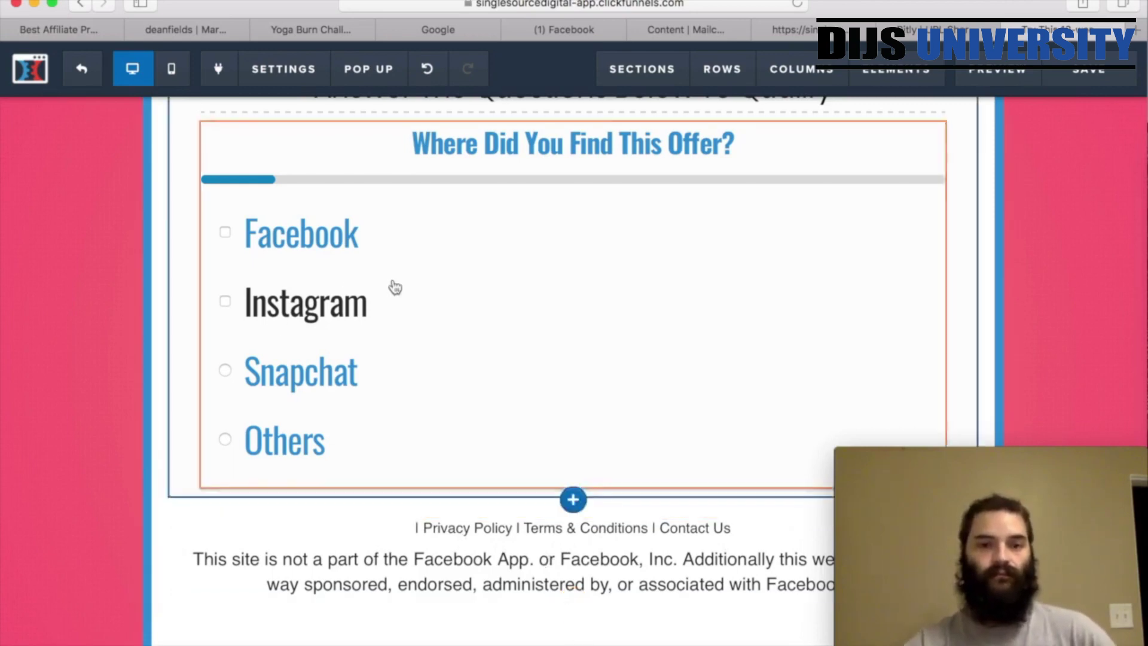
pyautogui.scroll(5, 788, 229)
pyautogui.scroll(3, 789, 229)
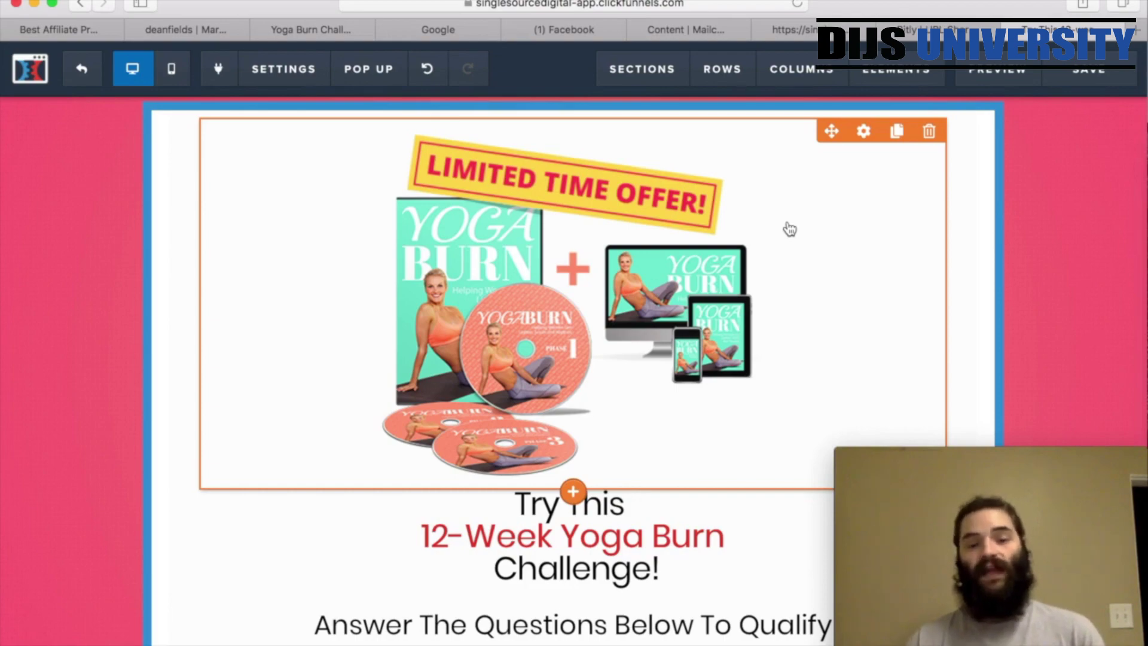
pyautogui.scroll(-15, 789, 229)
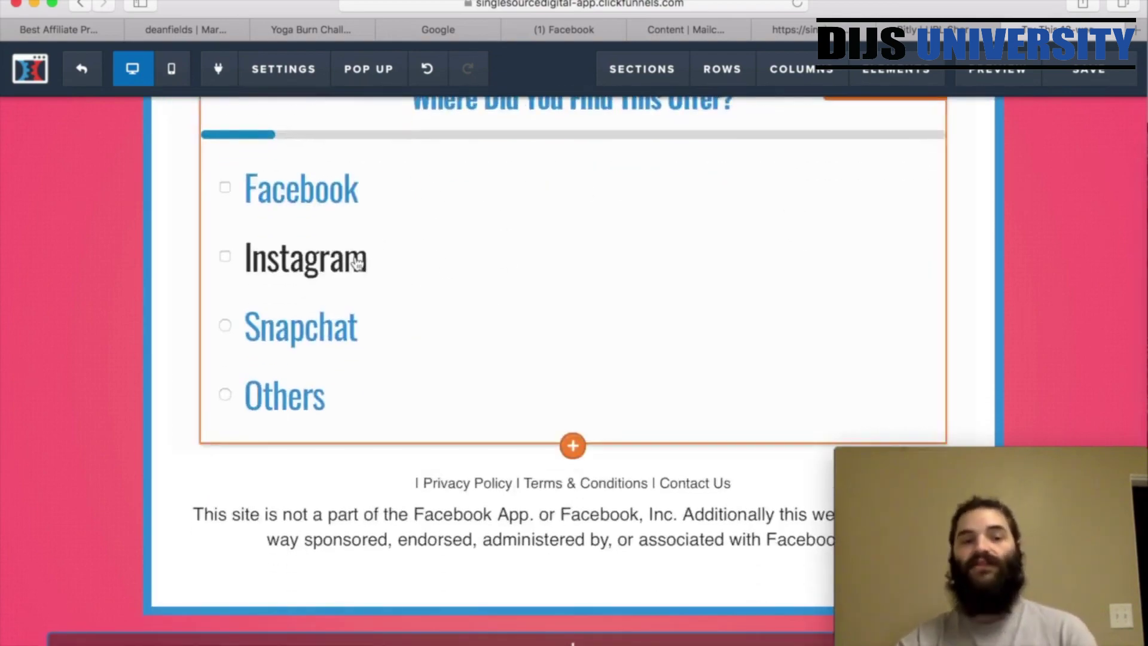
pyautogui.scroll(2, 357, 263)
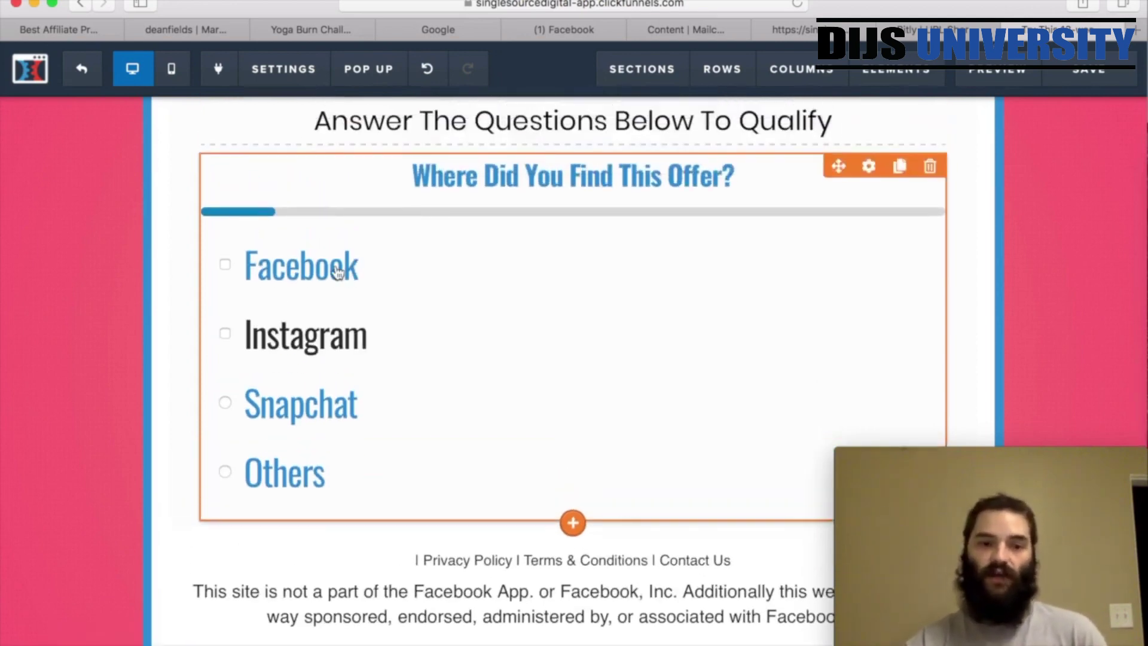
# Open the survey's options and review the answers and redirects of the question "Where Did You Find This Offer?"
pyautogui.click(338, 272)
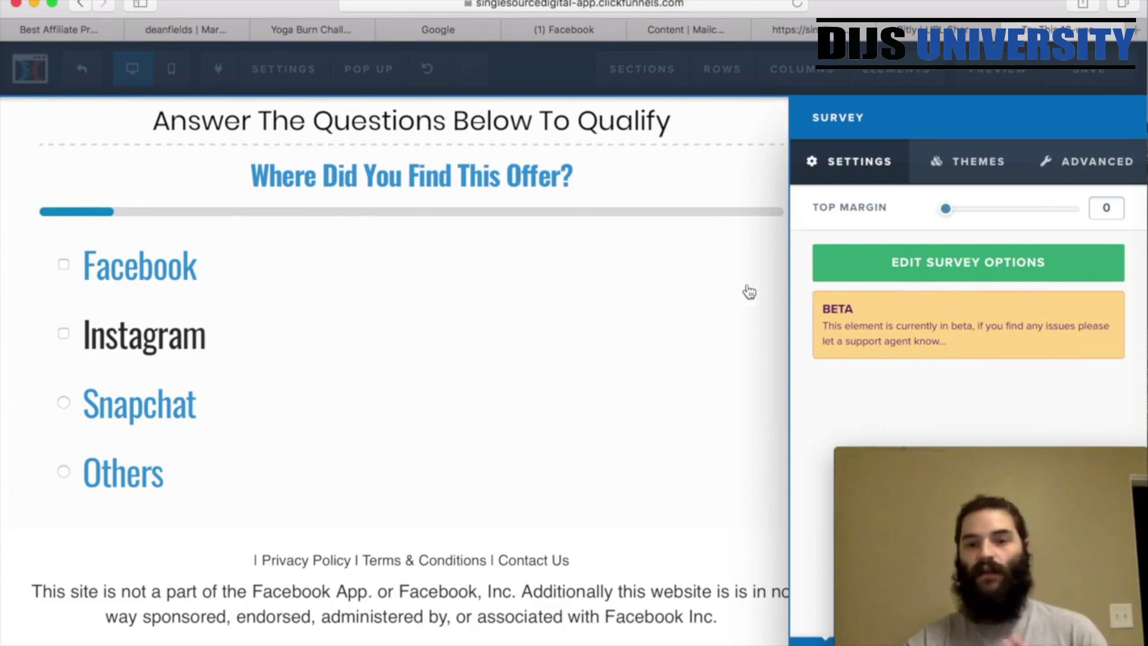
pyautogui.click(954, 262)
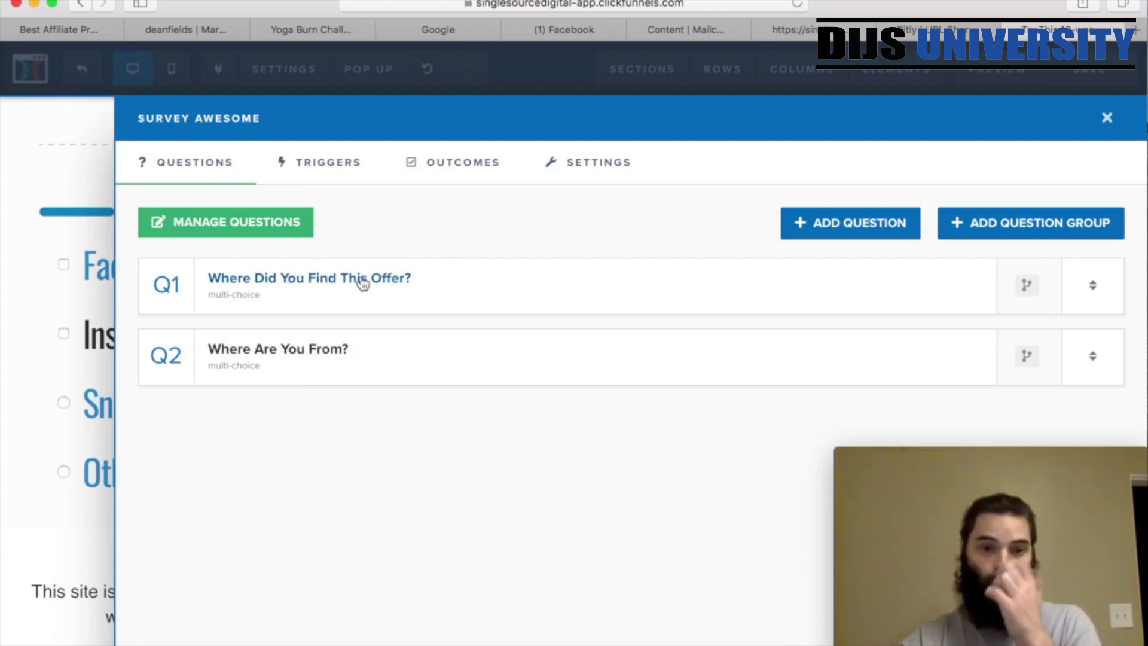
pyautogui.click(324, 280)
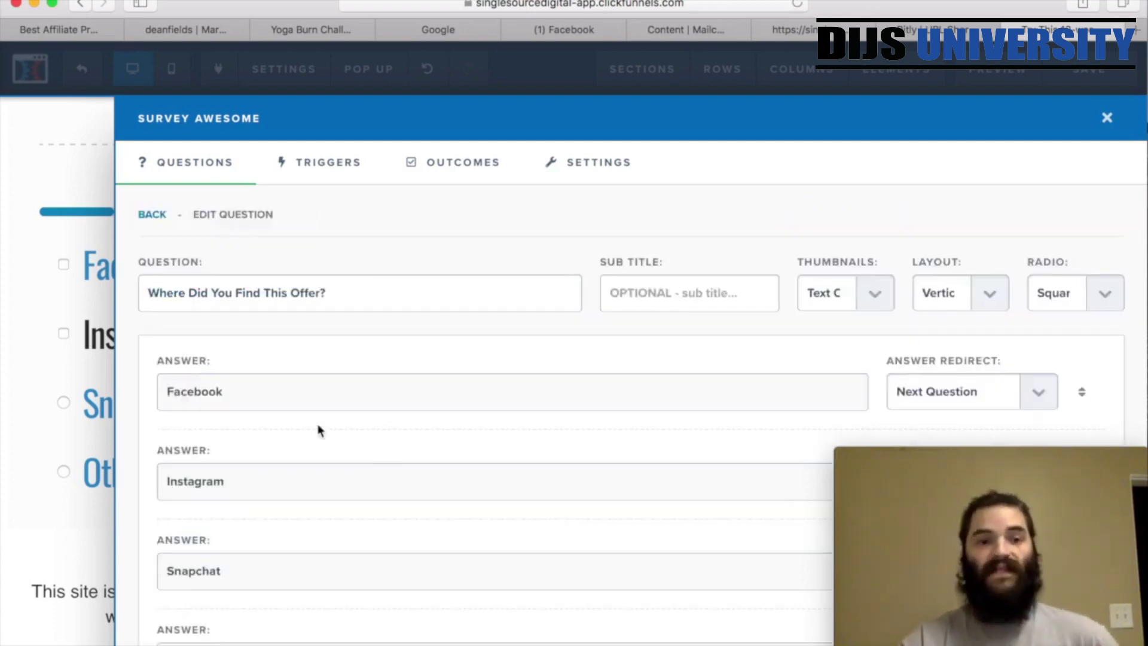
pyautogui.scroll(-3, 320, 438)
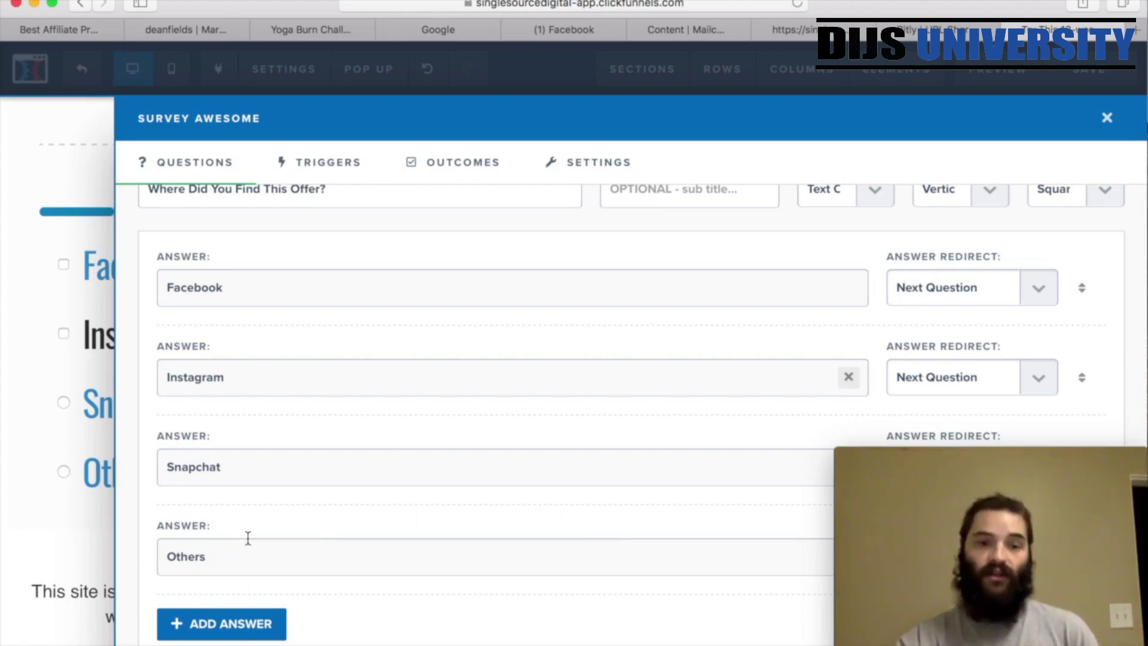
pyautogui.scroll(3, 258, 505)
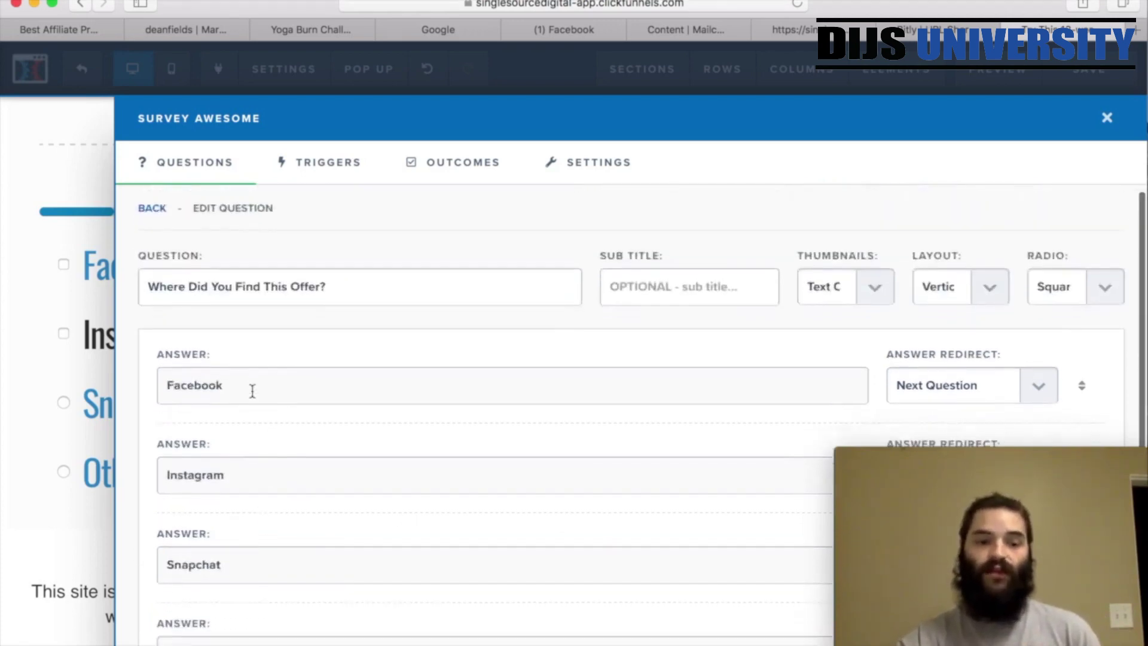
pyautogui.scroll(-3, 251, 389)
pyautogui.scroll(3, 478, 257)
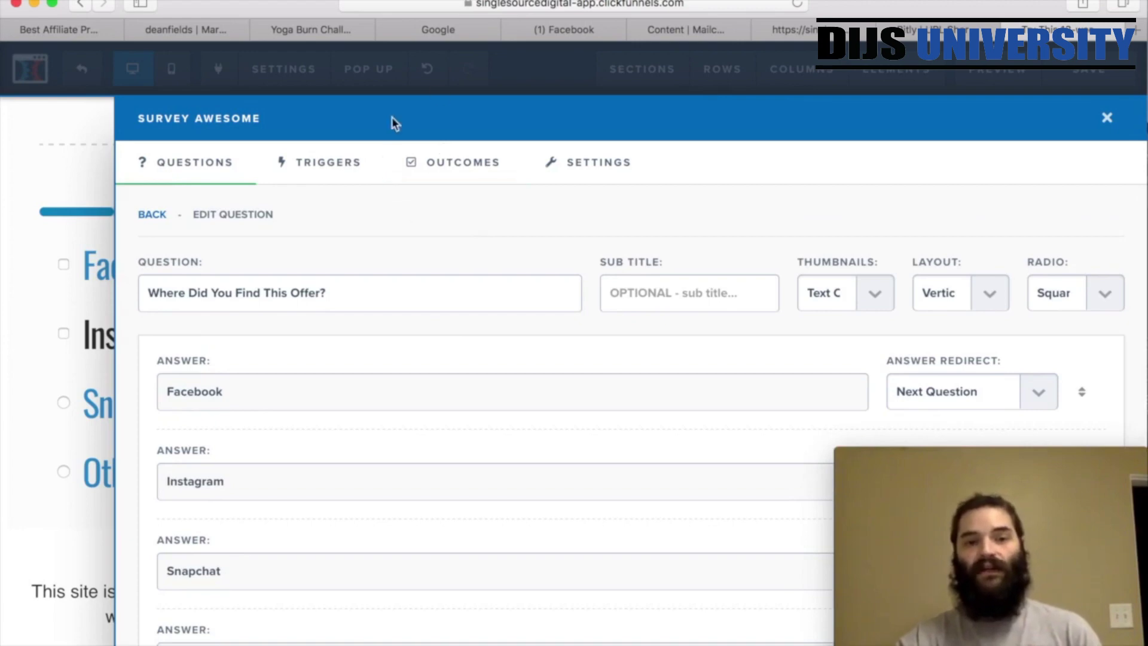
# Open the survey's Default Outcome Action for editing
pyautogui.click(468, 161)
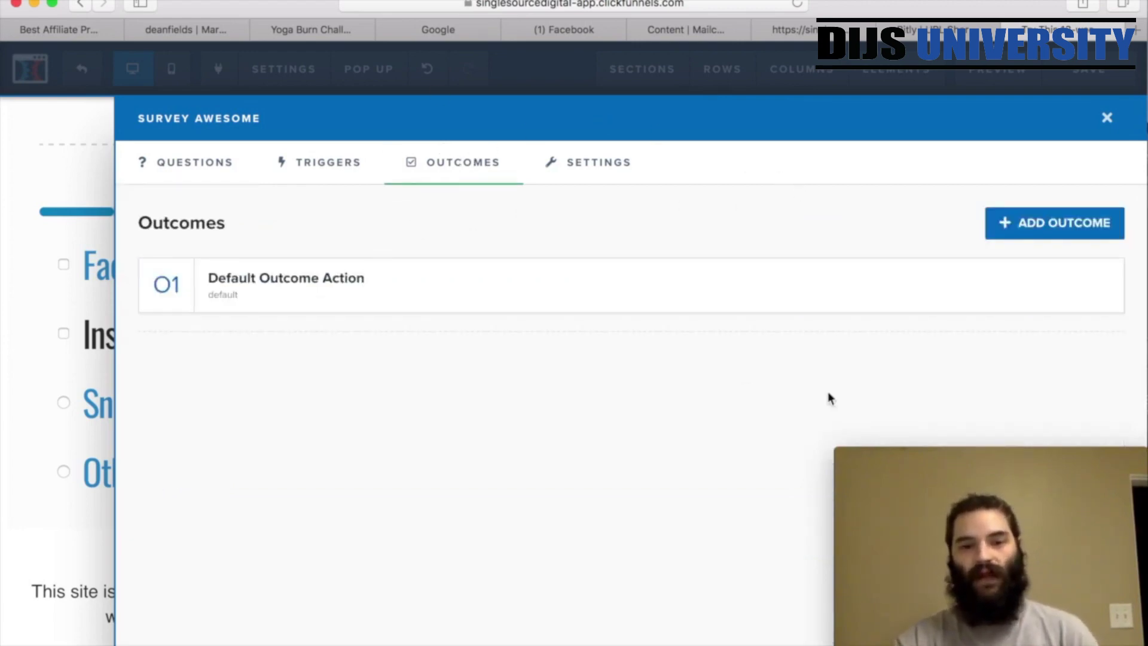
pyautogui.moveTo(1002, 457)
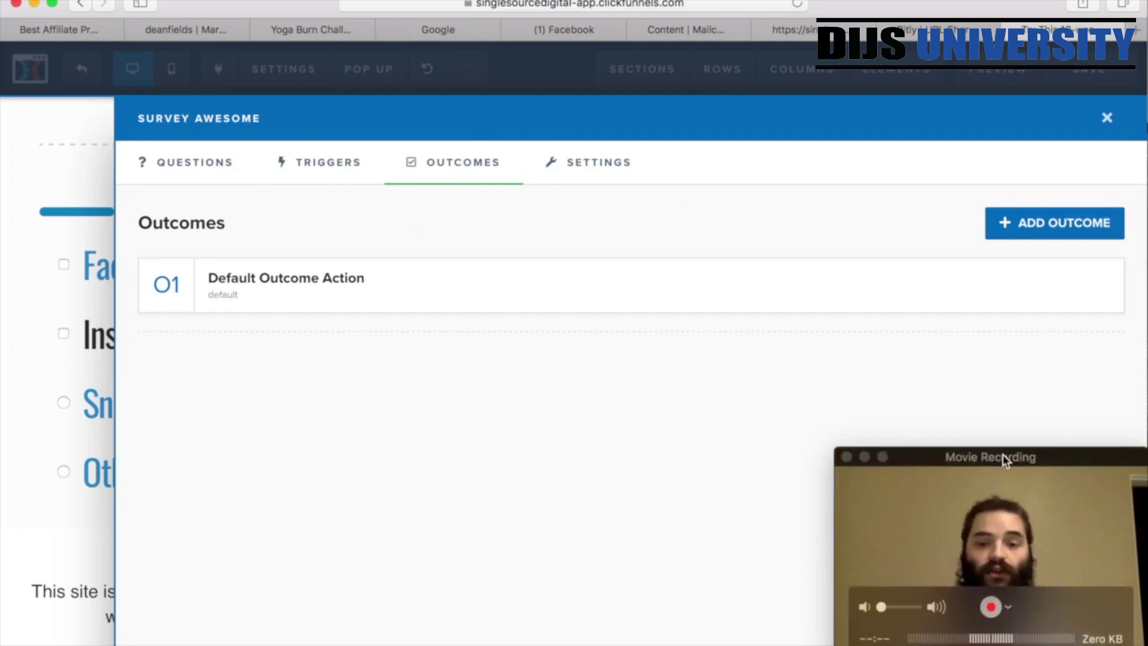
pyautogui.moveTo(1002, 456); pyautogui.dragTo(437, 460)
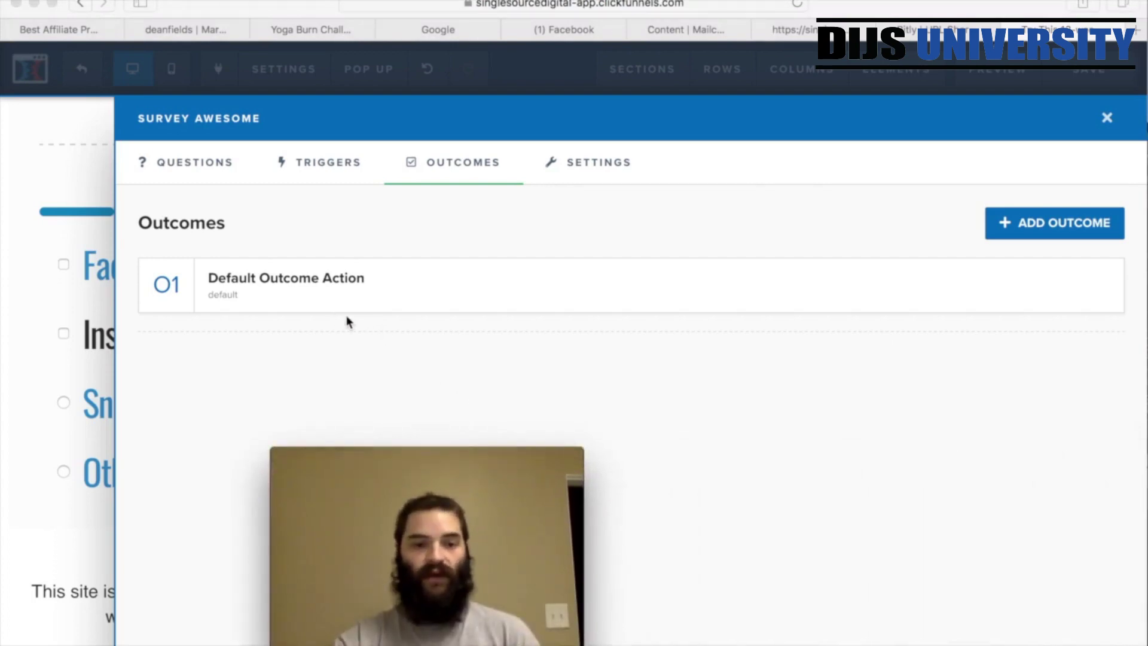
pyautogui.click(289, 279)
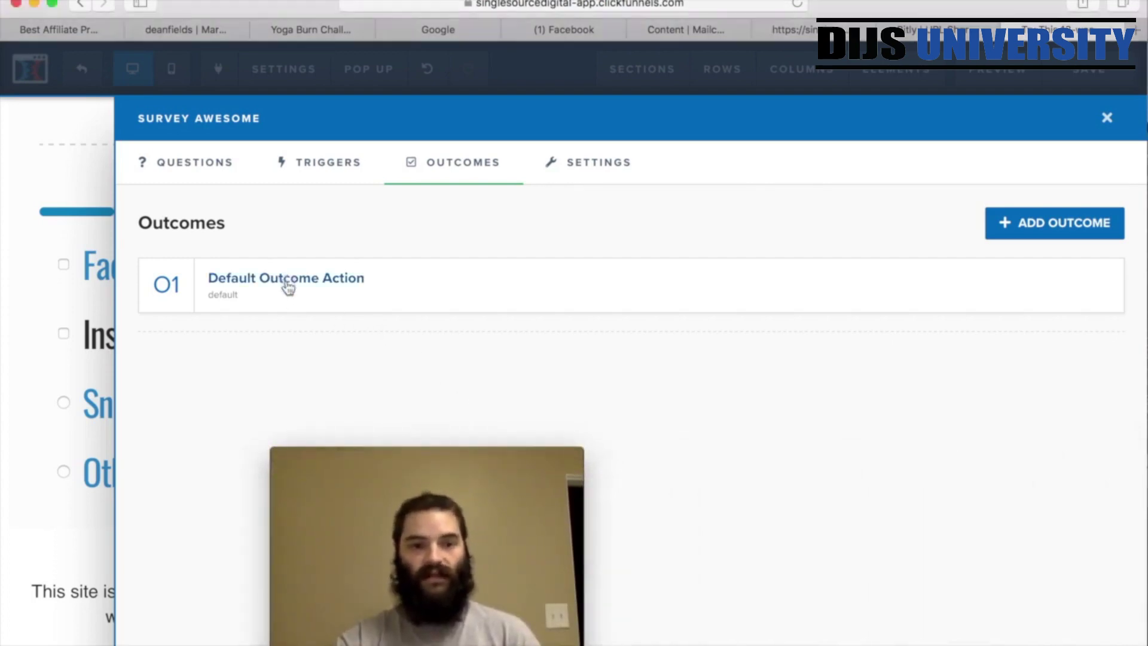
pyautogui.click(289, 279)
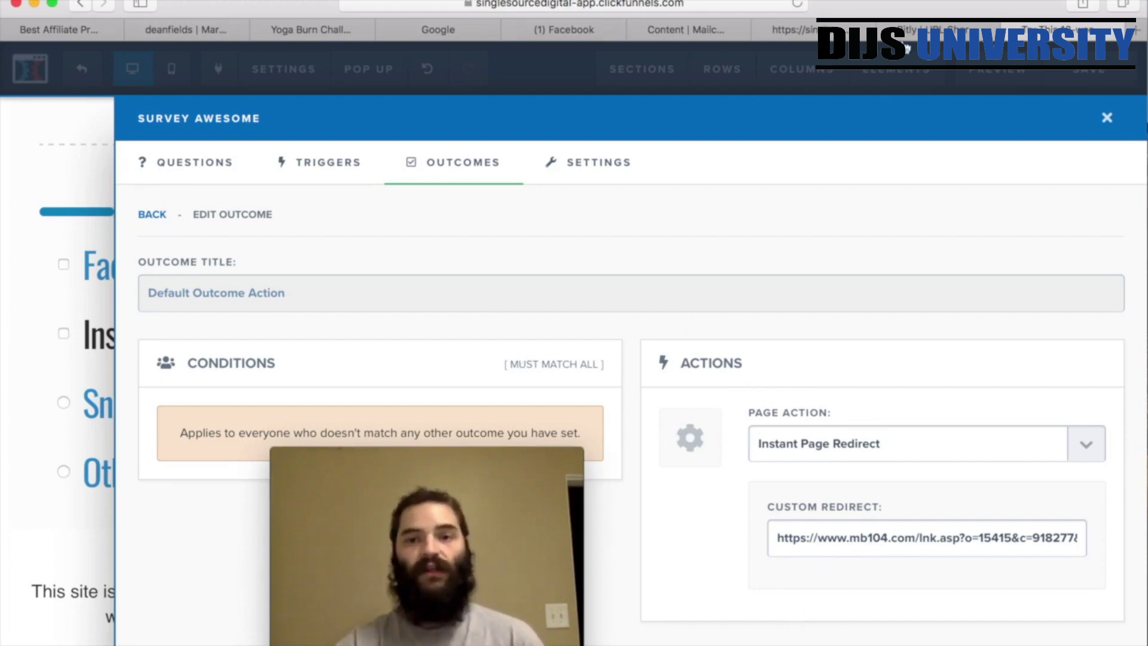
# Switch to the ClickBank marketplace, generate a Yoga Burn HopLink with the tracking ID "facebook", and copy it
pyautogui.click(216, 34)
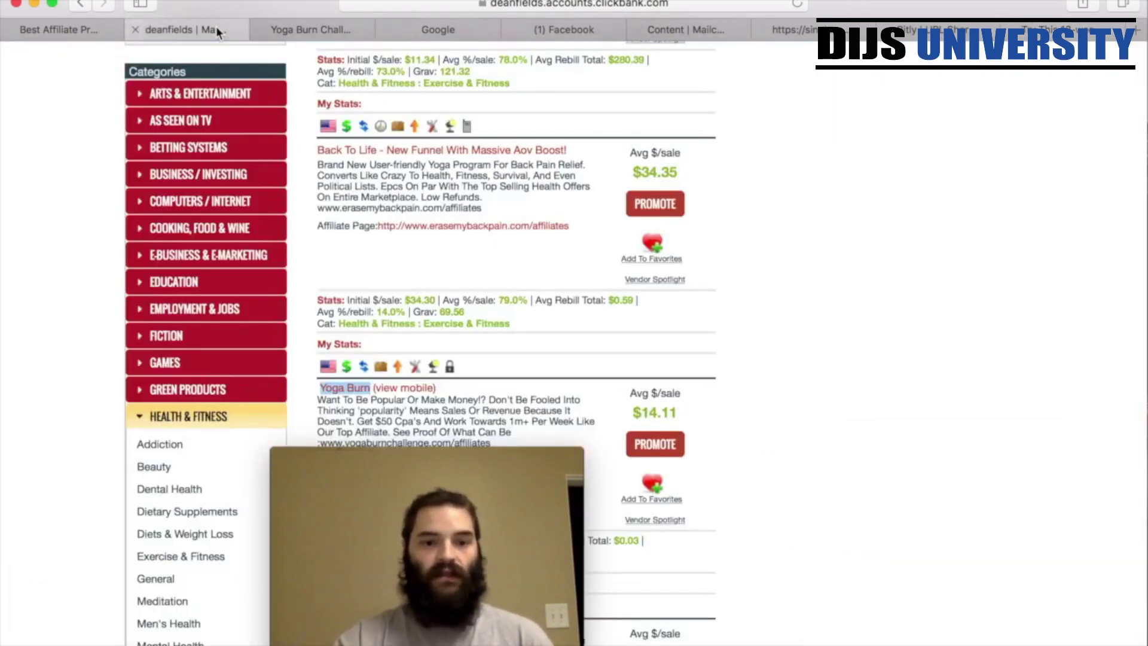
pyautogui.scroll(-5, 407, 188)
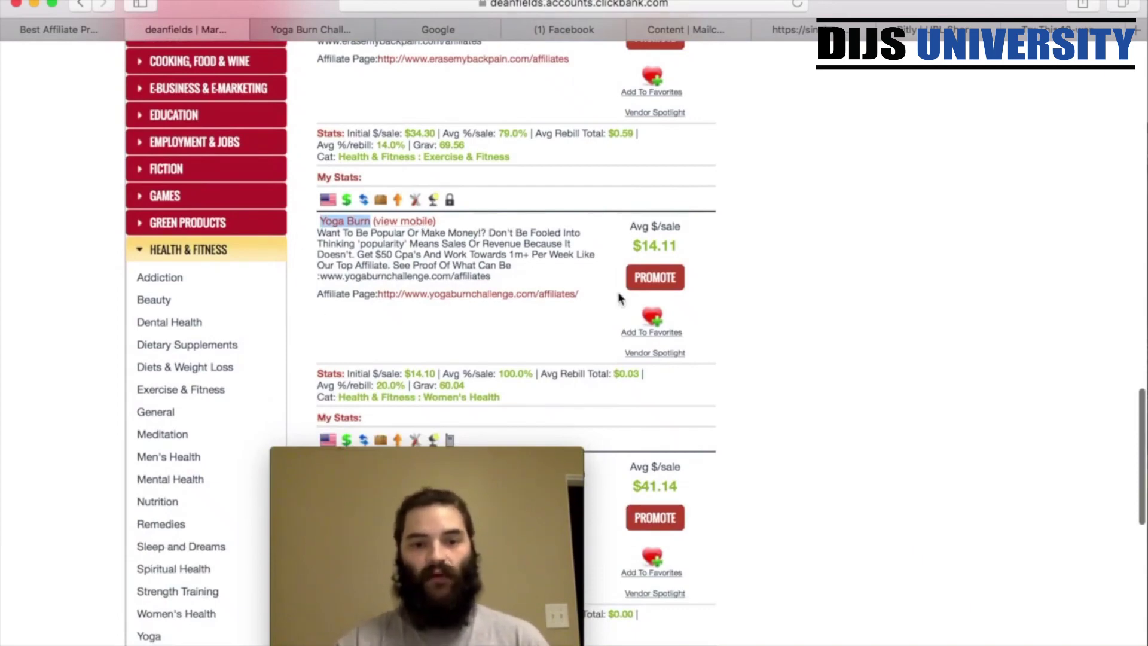
pyautogui.click(662, 284)
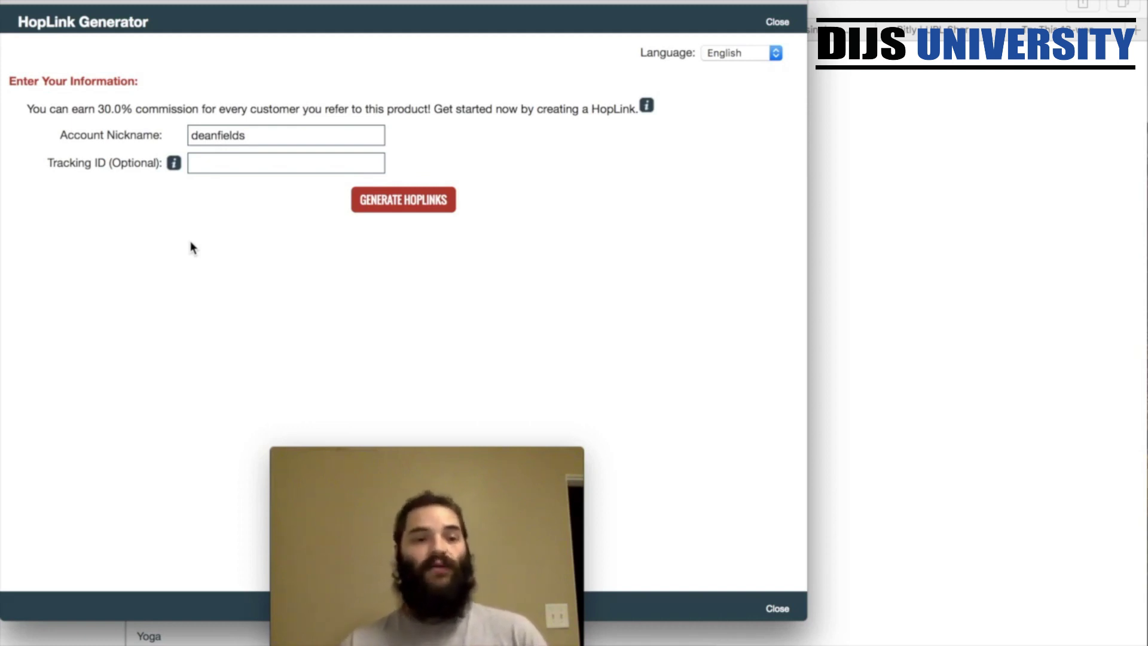
pyautogui.click(209, 167)
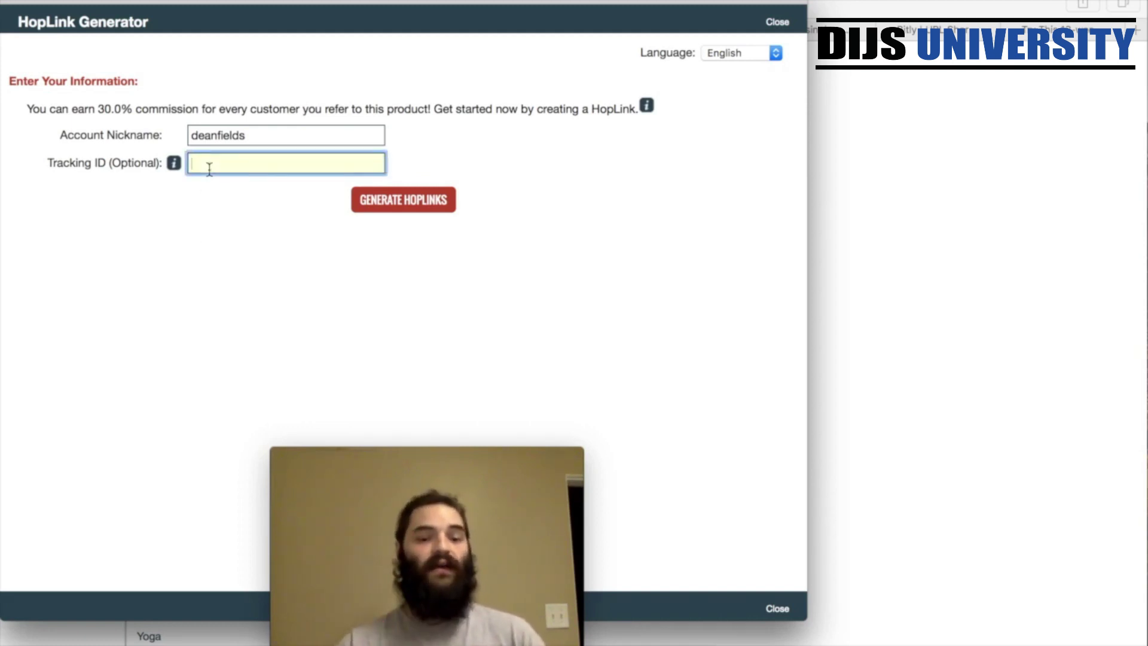
pyautogui.write('f')
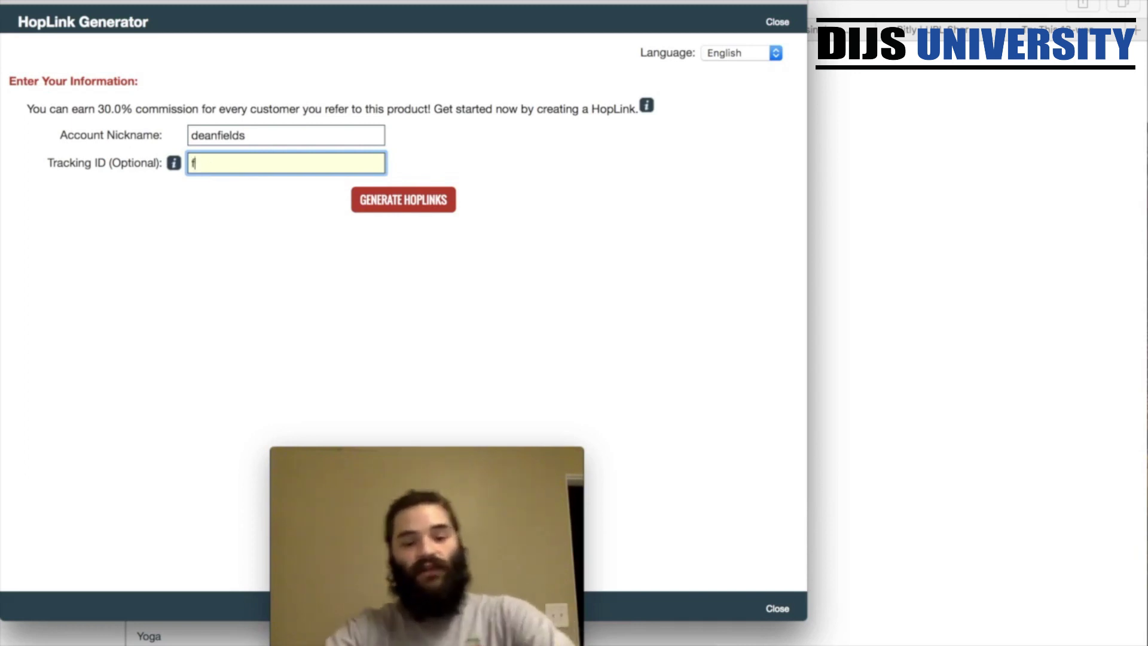
pyautogui.write('acebook')
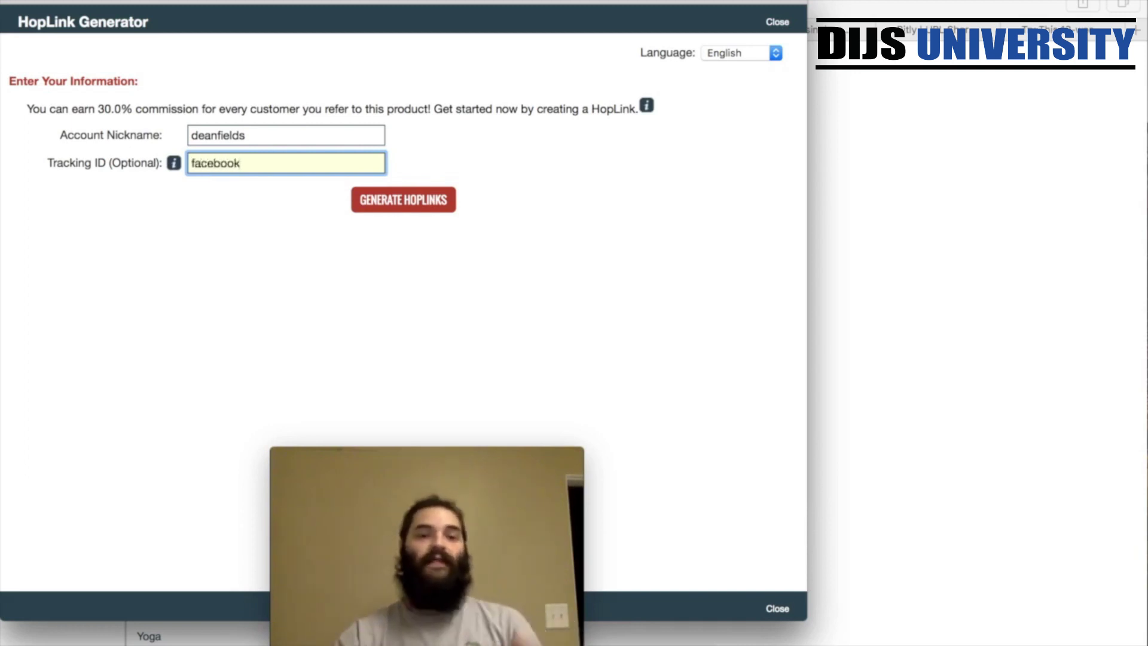
pyautogui.click(395, 193)
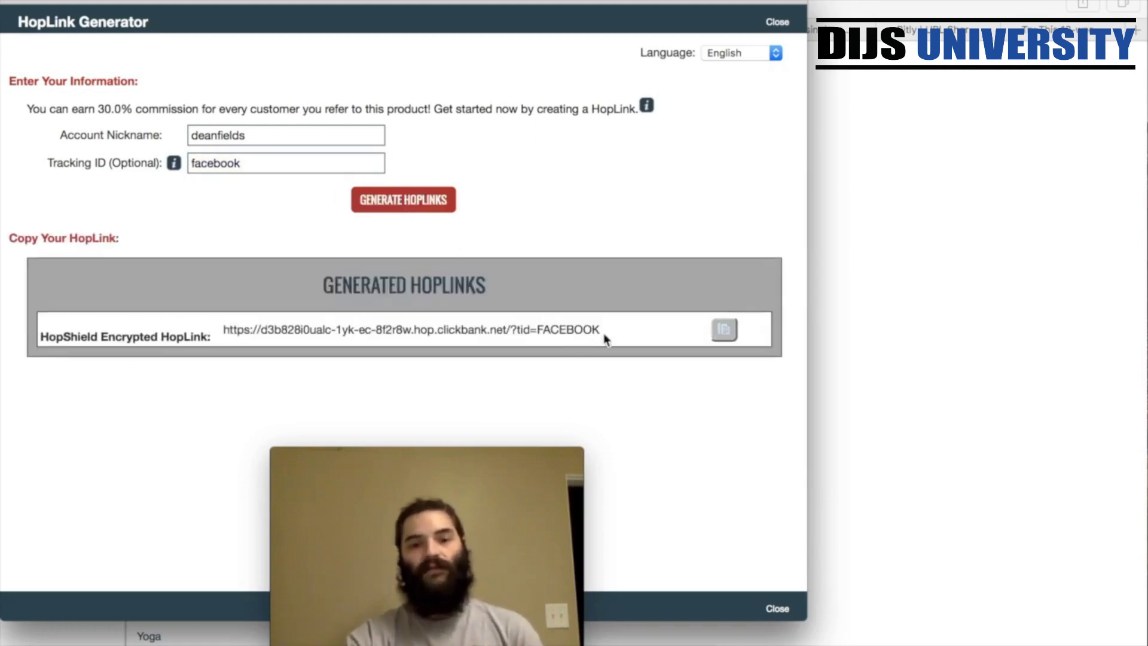
pyautogui.click(734, 336)
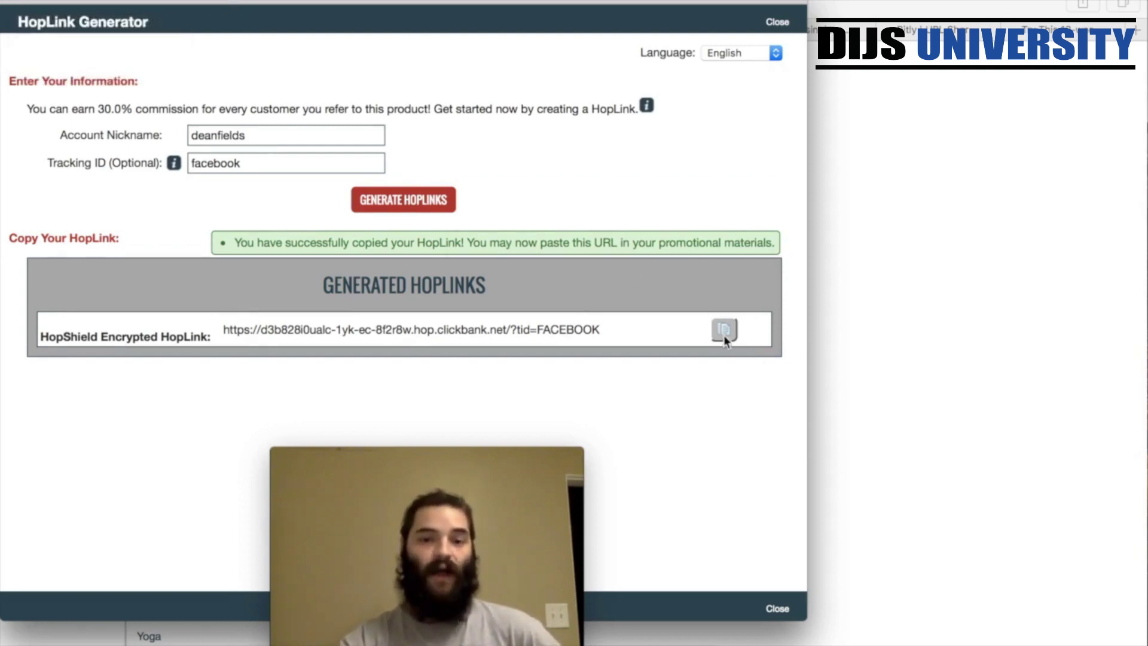
pyautogui.click(13, 5)
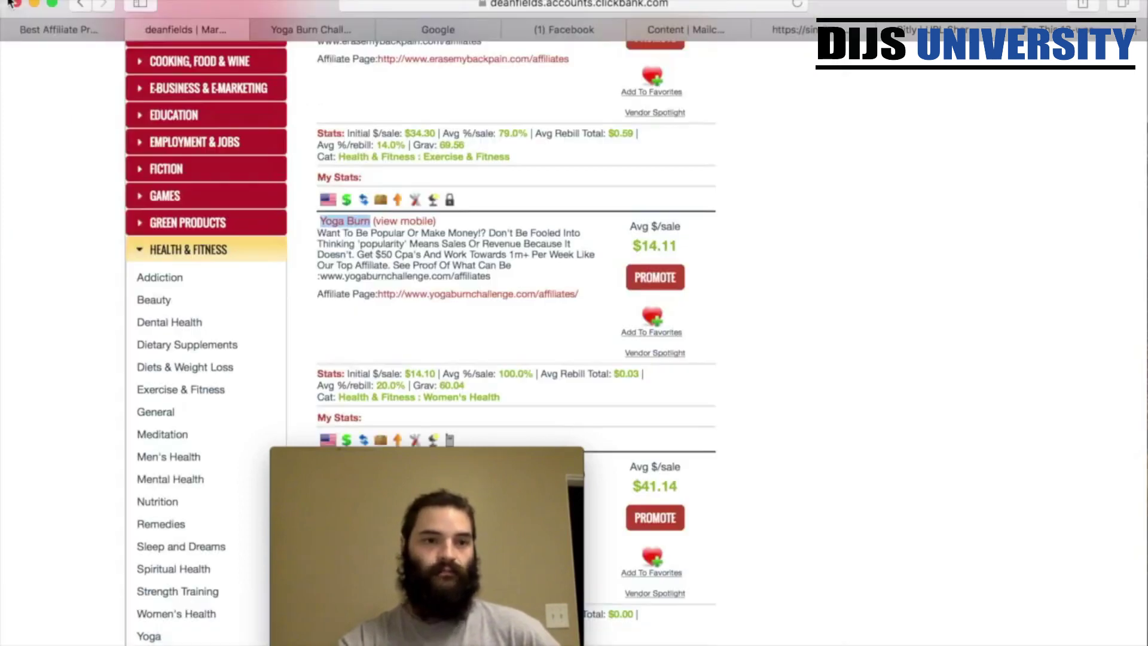
# Back in ClickFunnels, replace the default outcome's custom redirect with the copied HopLink and close the survey options
pyautogui.click(1010, 31)
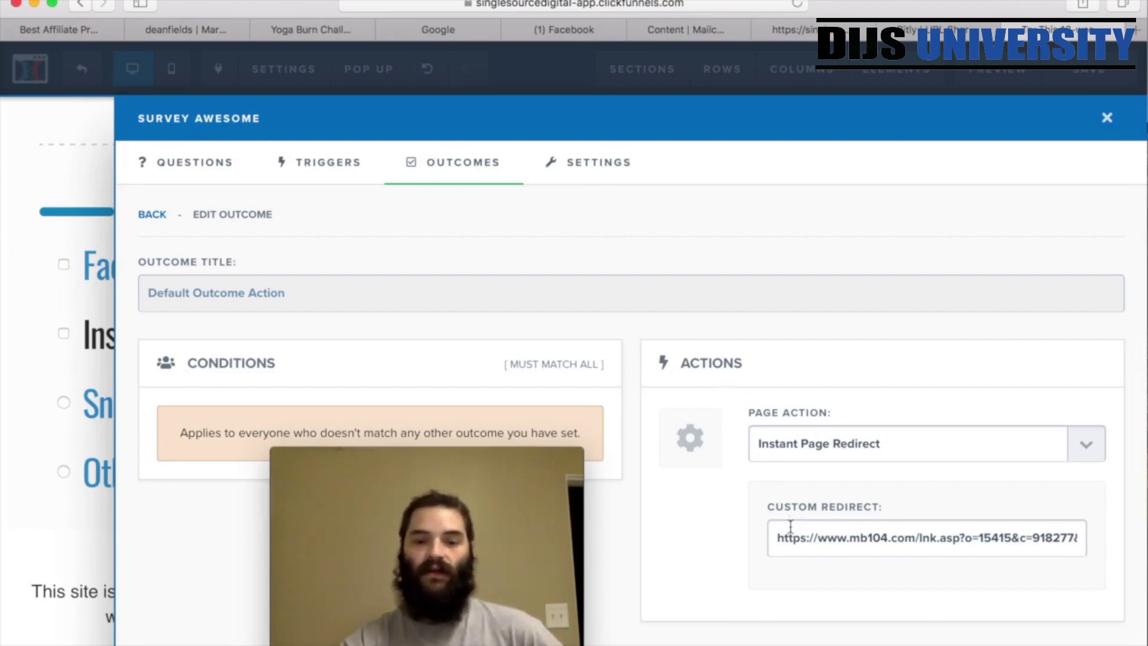
pyautogui.tripleClick(799, 547)
pyautogui.press('BackSpace')
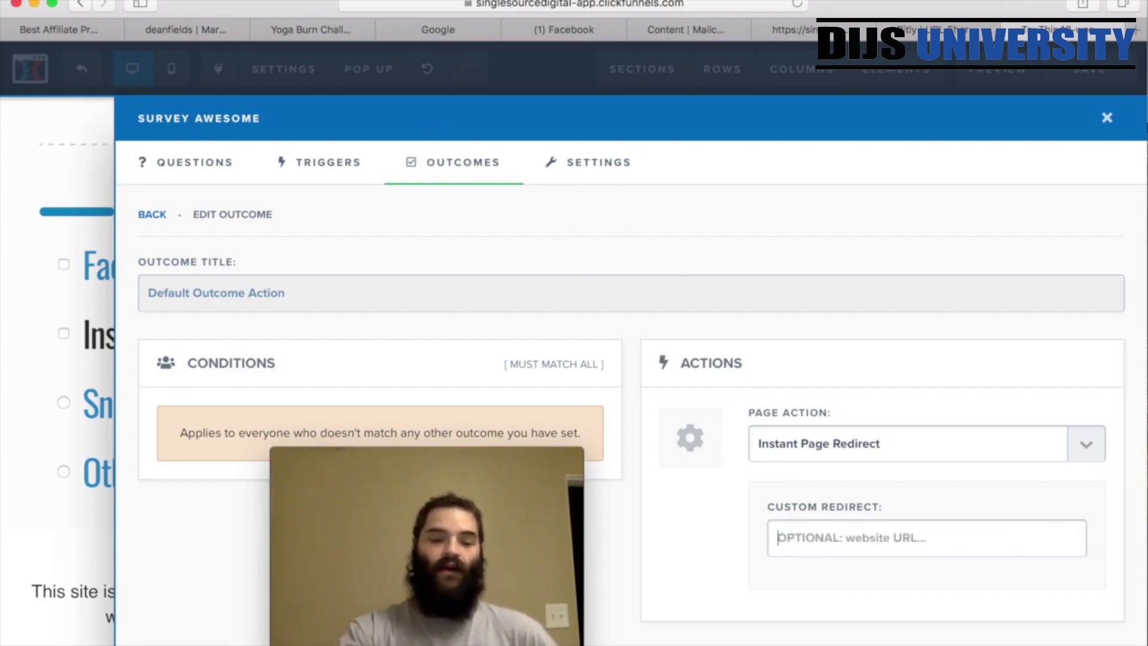
pyautogui.press('super+v')
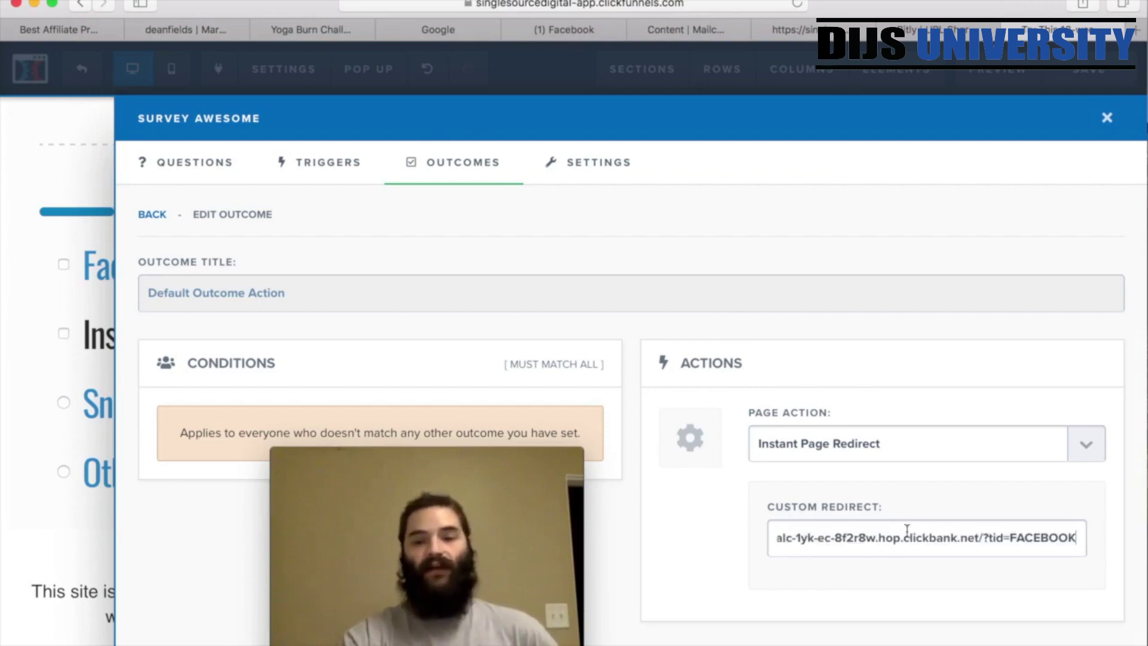
pyautogui.click(21, 397)
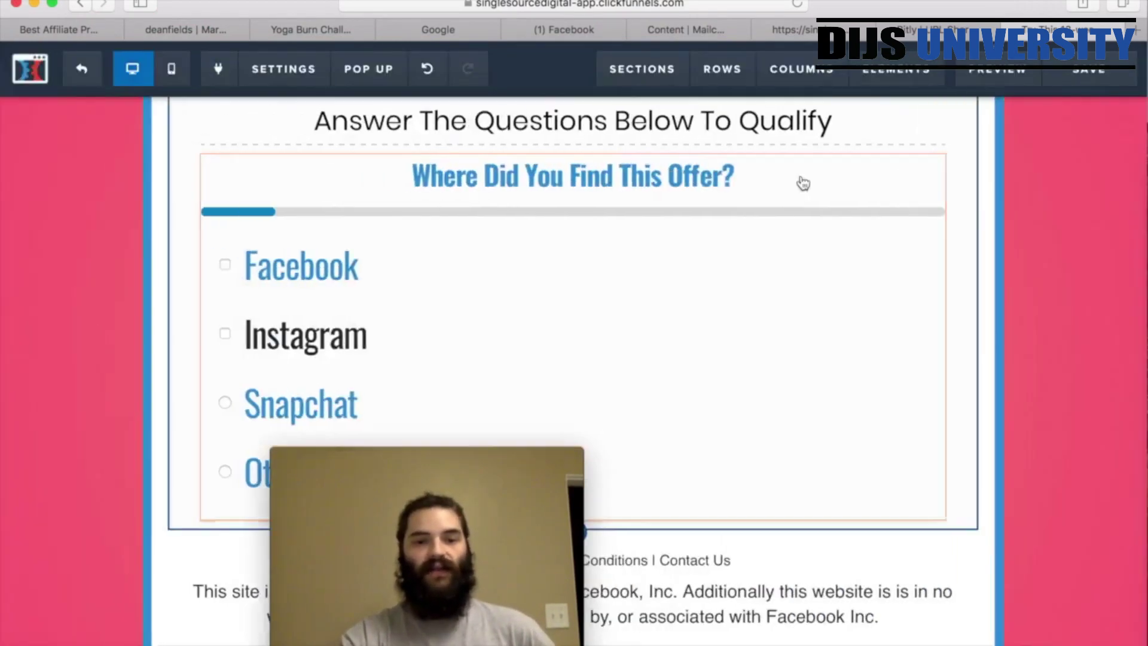
# Save the landing page
pyautogui.click(1122, 77)
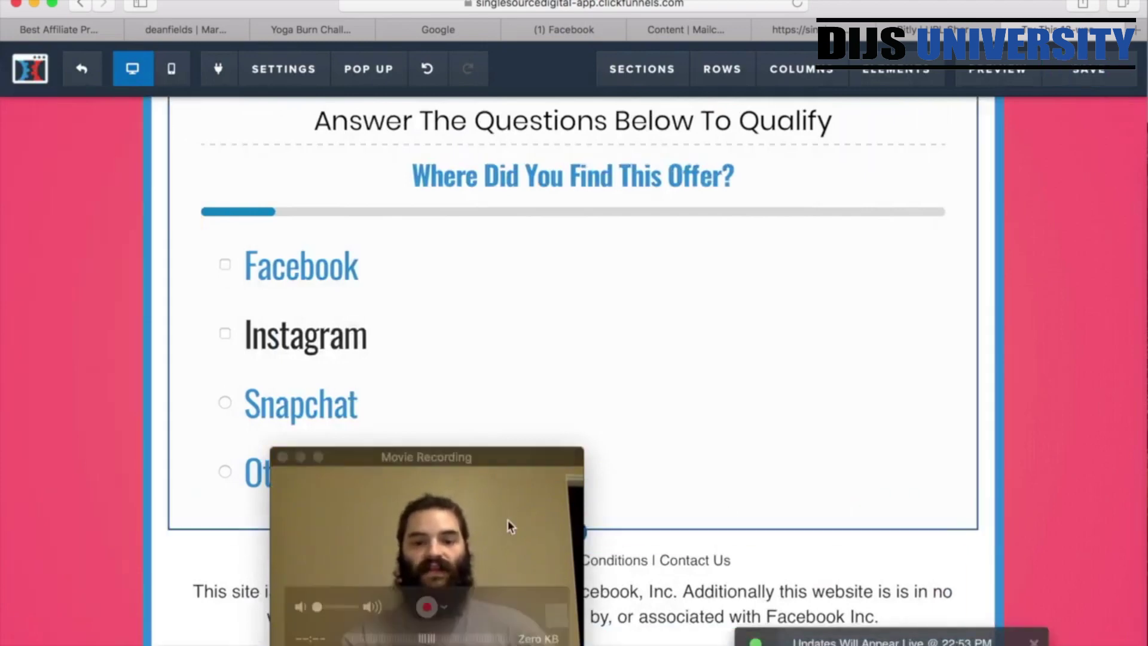
pyautogui.moveTo(440, 457); pyautogui.dragTo(993, 458)
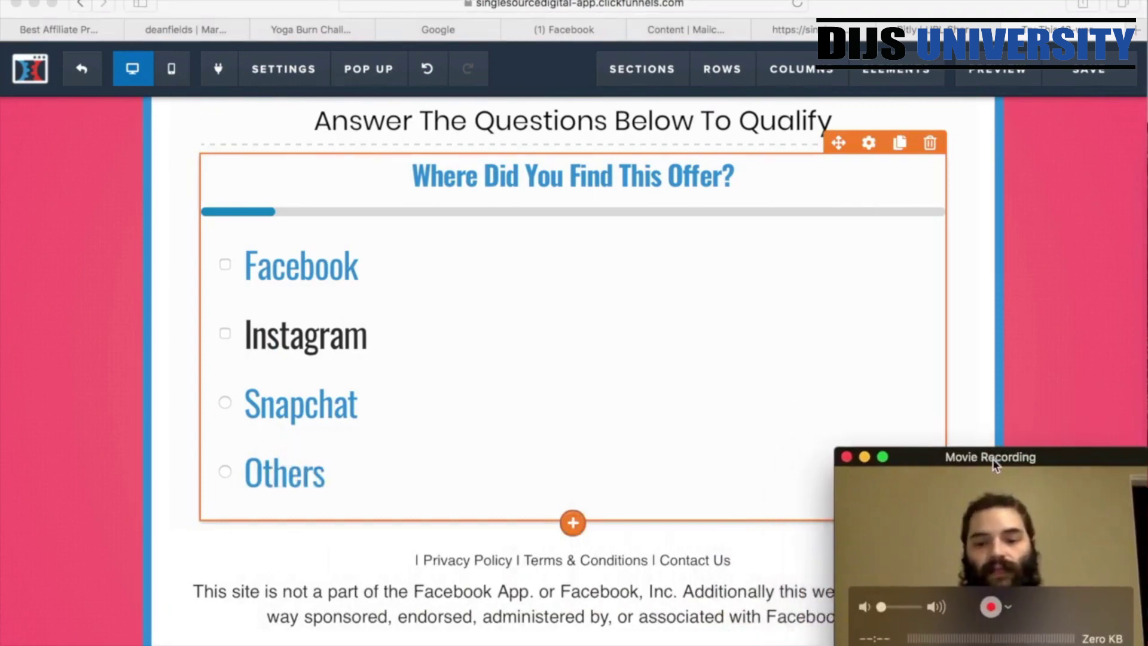
pyautogui.click(967, 258)
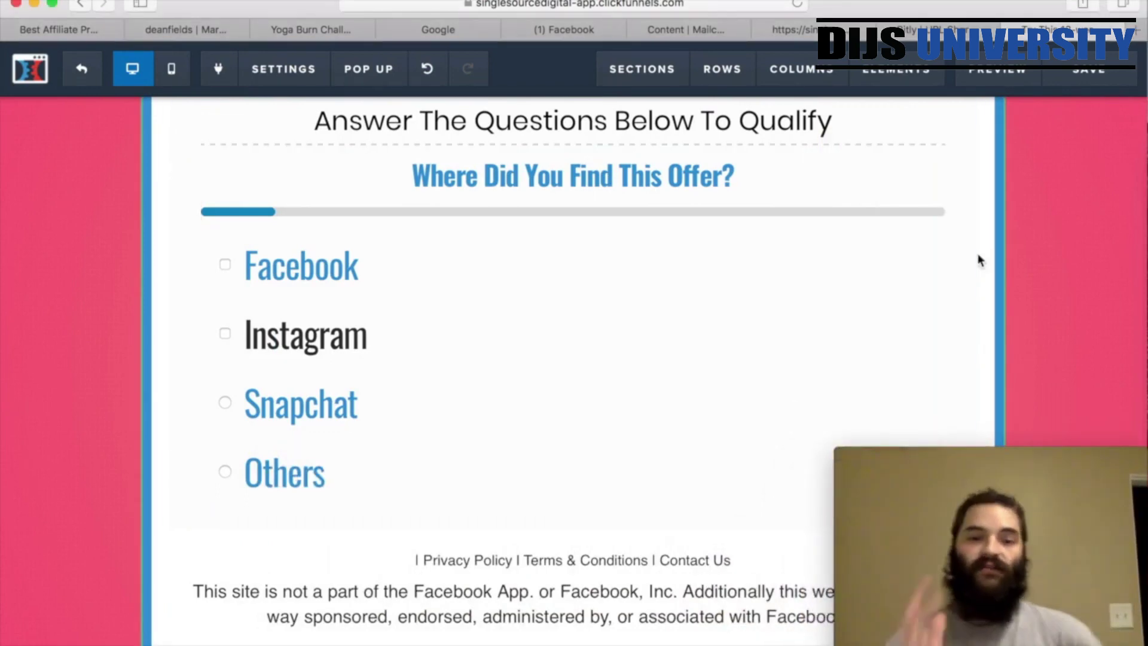
pyautogui.click(1113, 66)
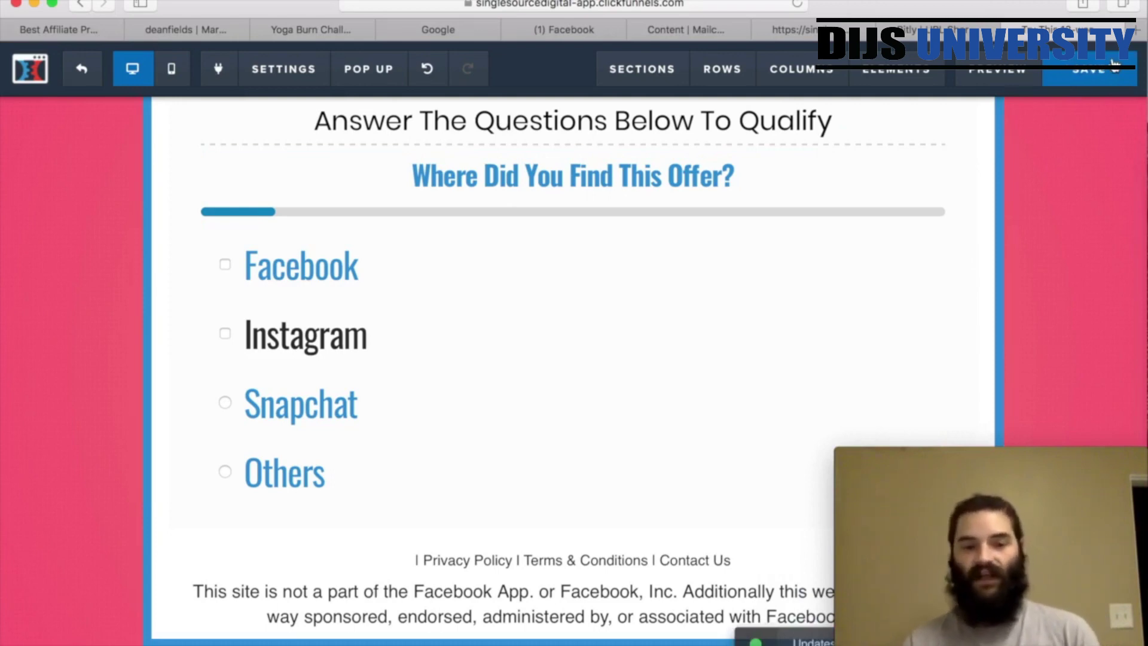
# Show the landing page in the mobile preview
pyautogui.scroll(10, 802, 223)
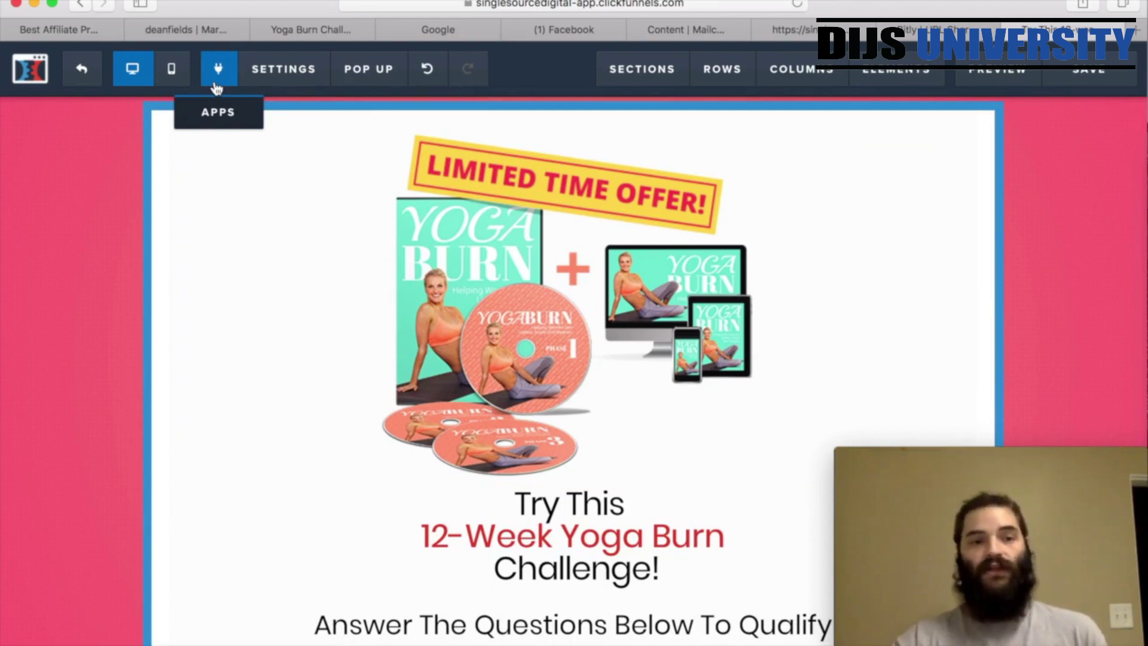
pyautogui.click(173, 74)
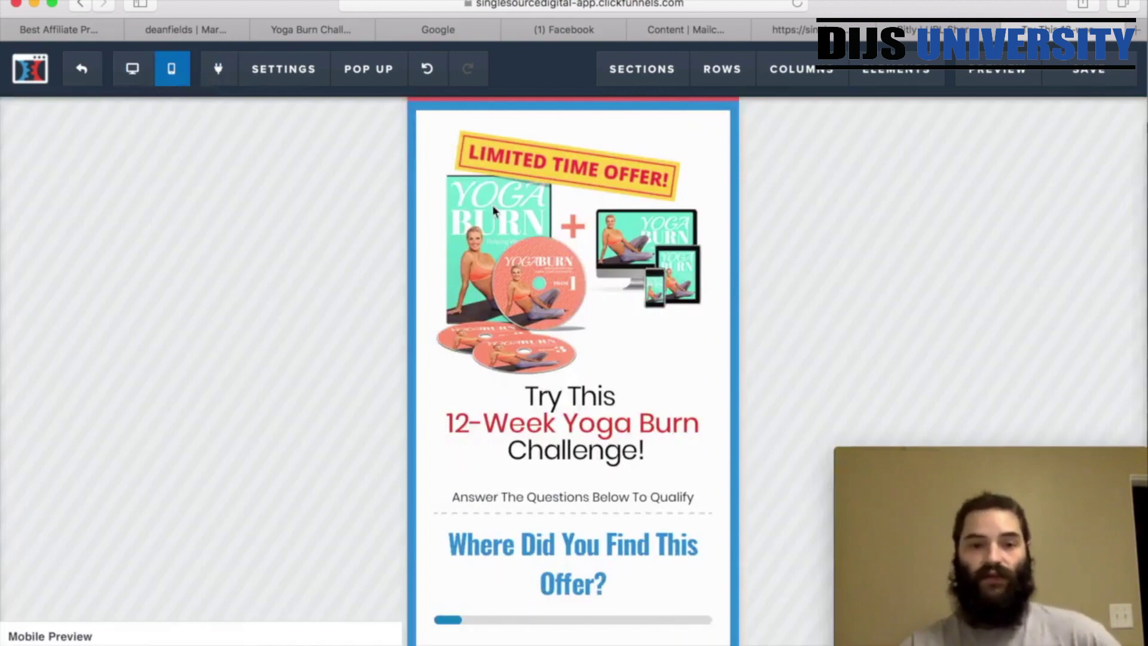
# Review the landing page's mobile layout from the offer image down to the footer disclaimer and return to its beginning
pyautogui.scroll(-10, 686, 449)
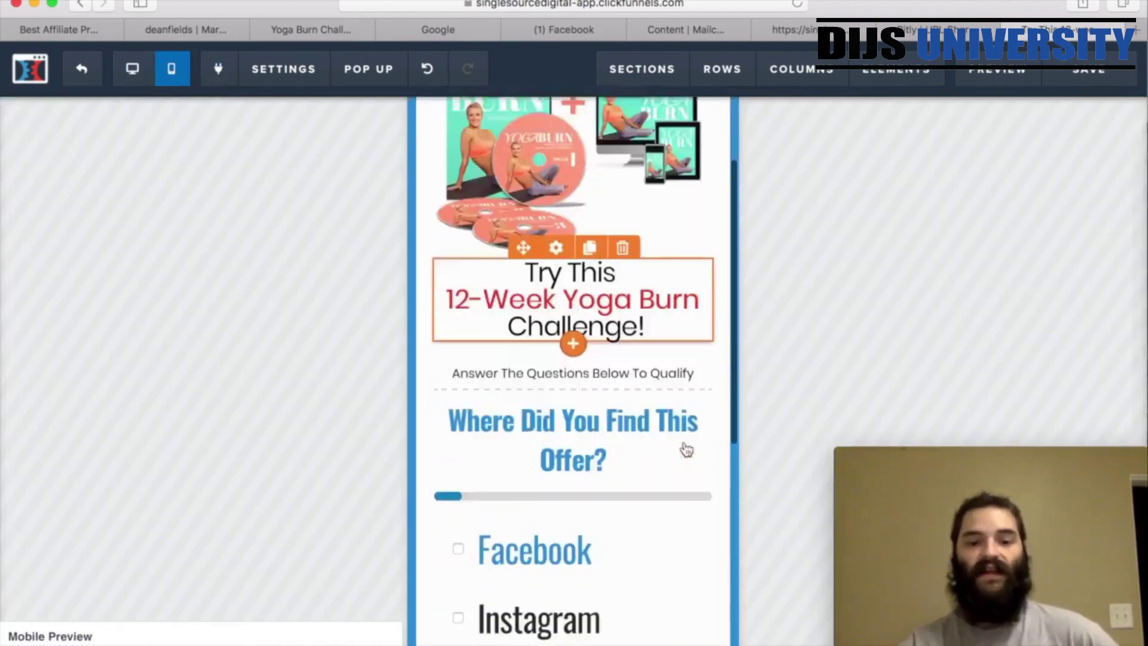
pyautogui.scroll(-2, 687, 450)
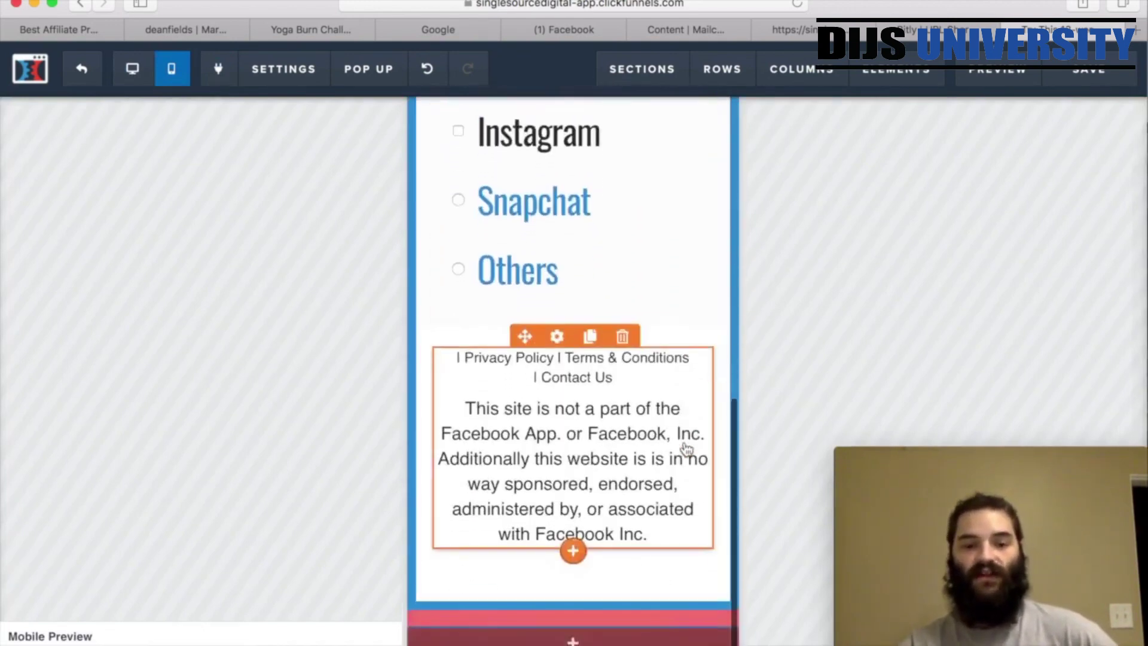
pyautogui.scroll(15, 684, 448)
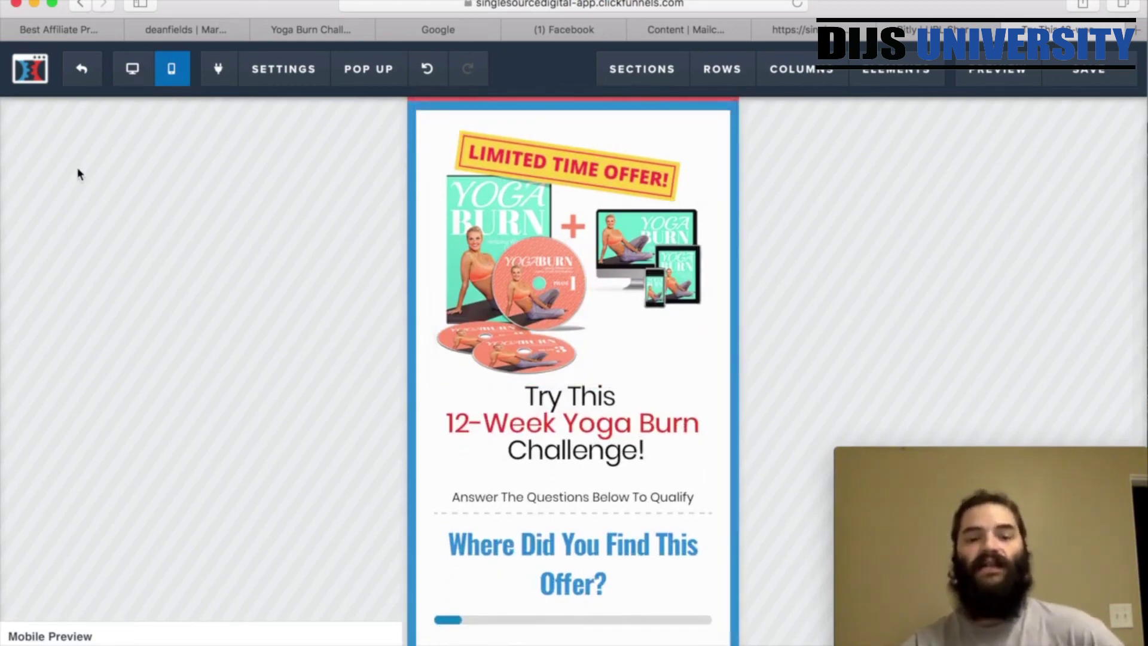
# Leave the page editor for the INSTAGRAM Template step overview and highlight its landing page URL
pyautogui.click(84, 83)
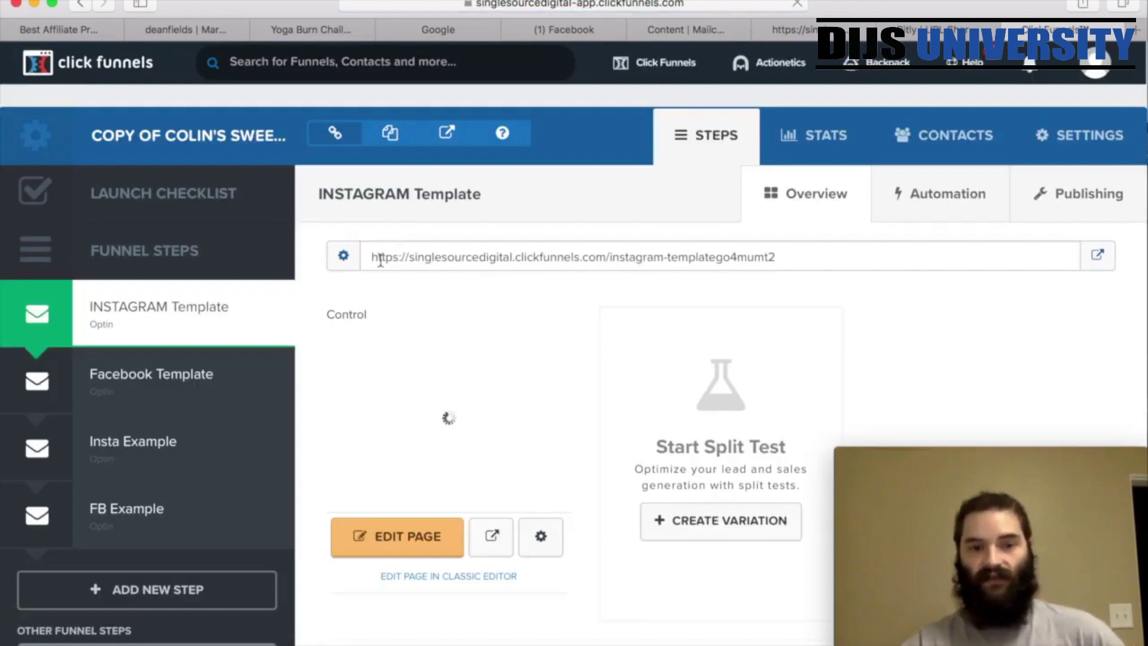
pyautogui.moveTo(371, 257); pyautogui.dragTo(791, 259)
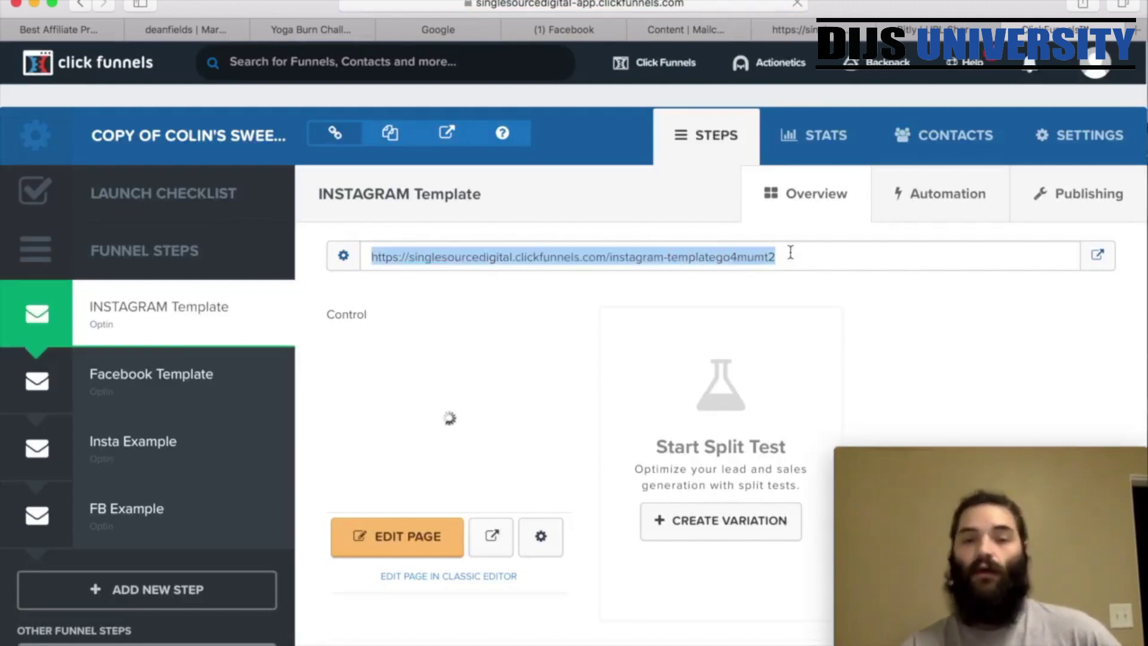
pyautogui.scroll(-3, 791, 258)
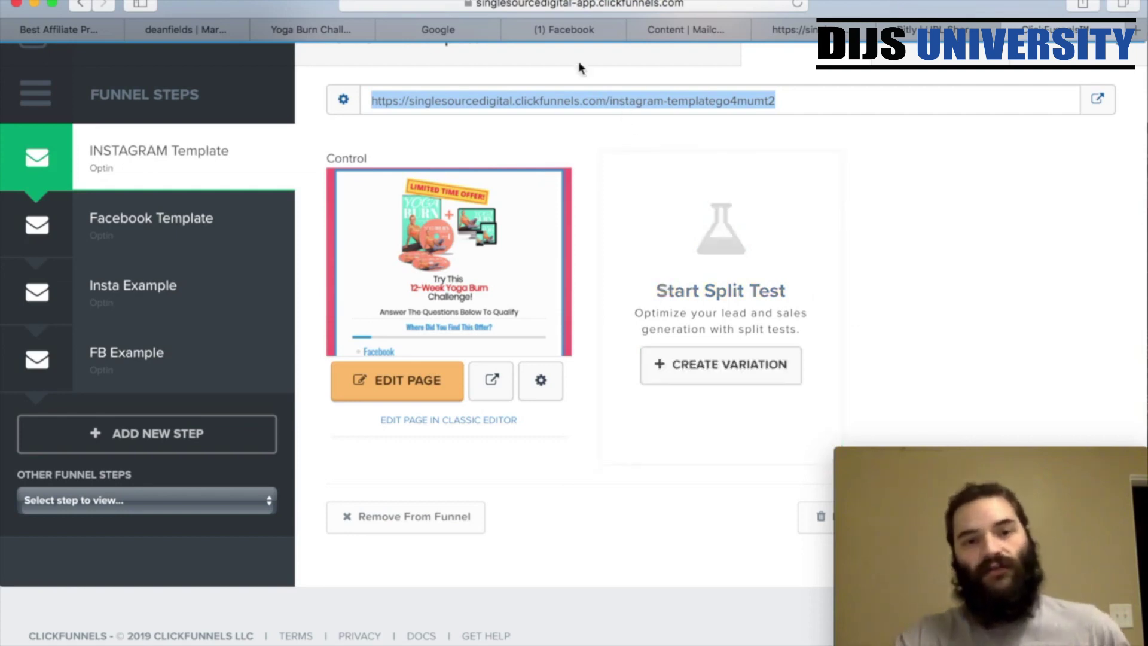
# Switch to Facebook, dismiss the tip in the news feed, and look at the post composer
pyautogui.click(565, 34)
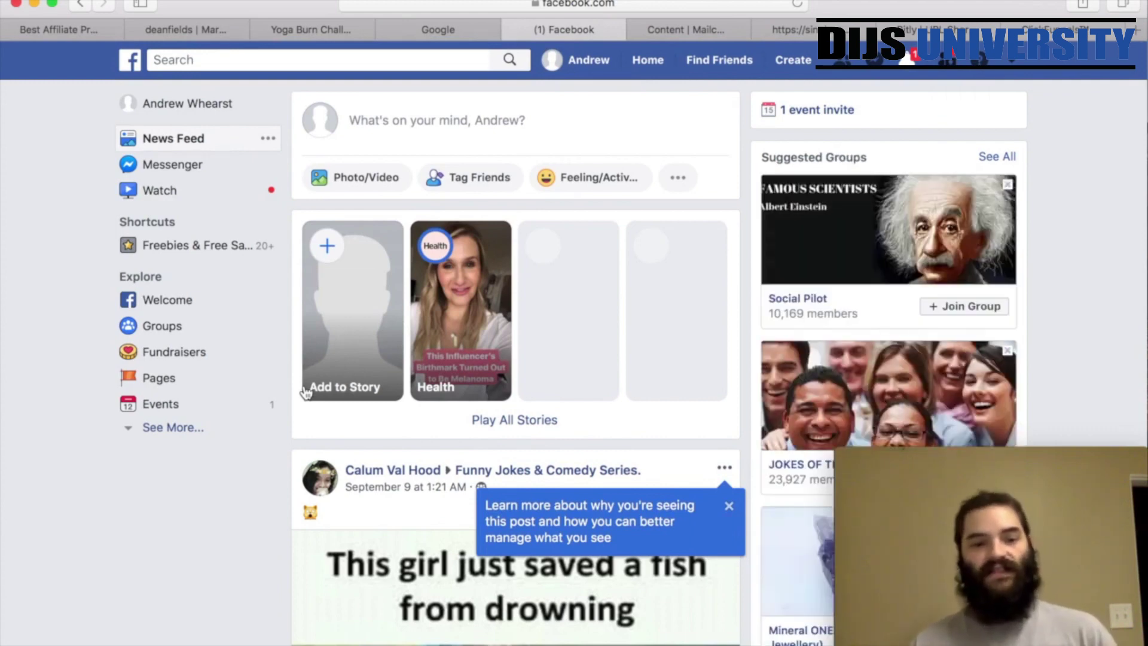
pyautogui.click(729, 507)
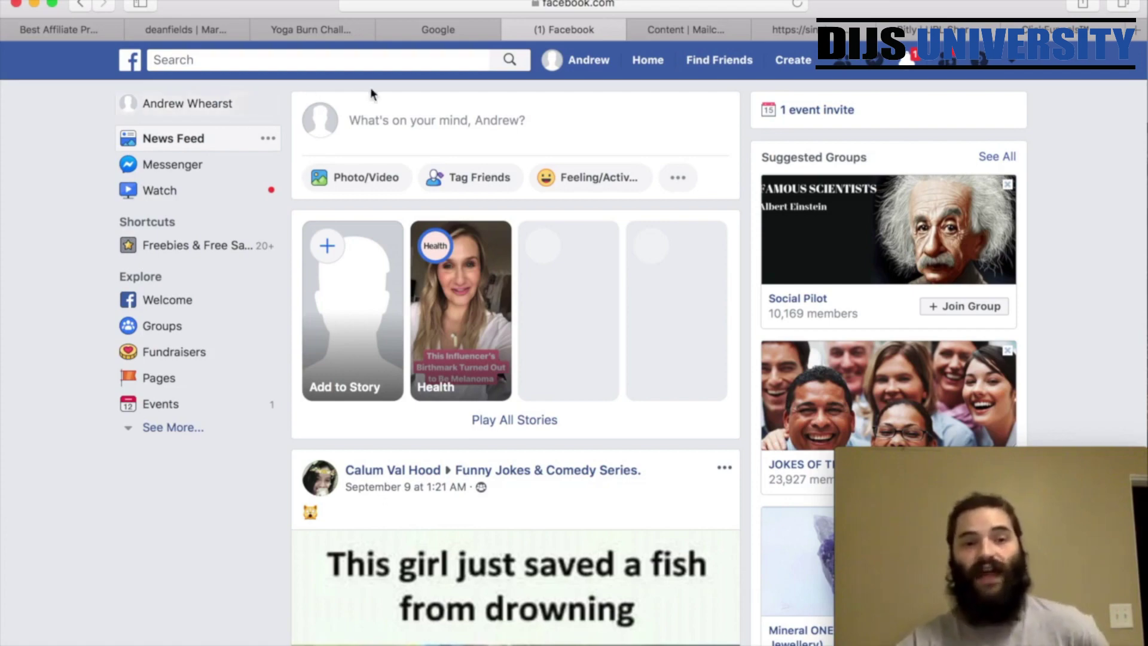
pyautogui.click(409, 128)
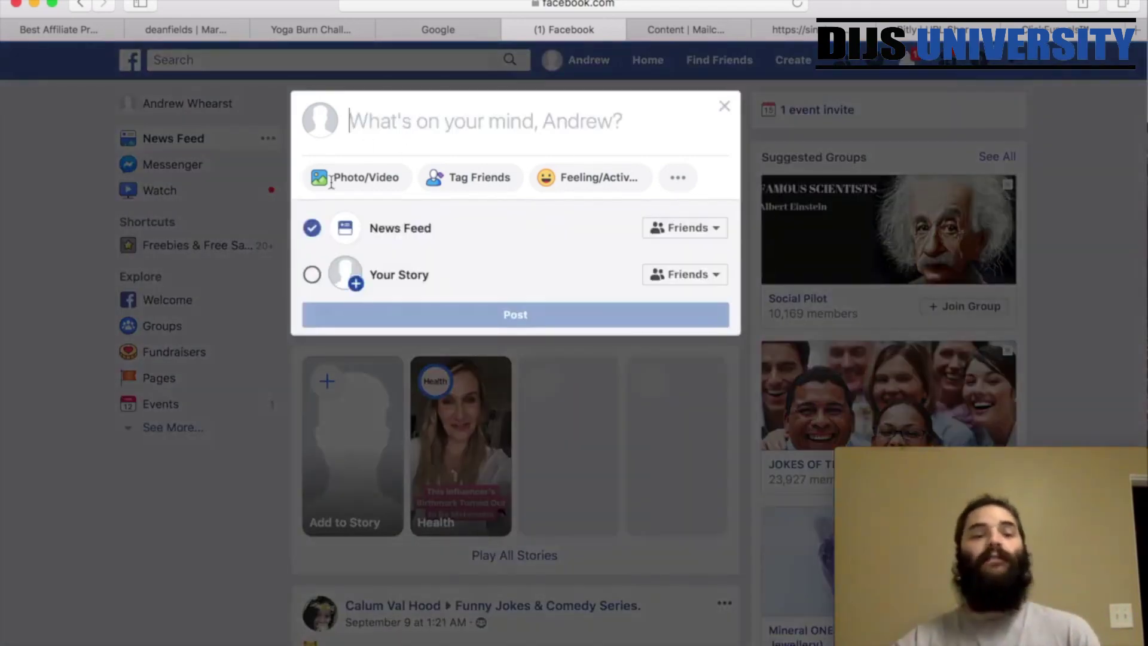
pyautogui.click(236, 423)
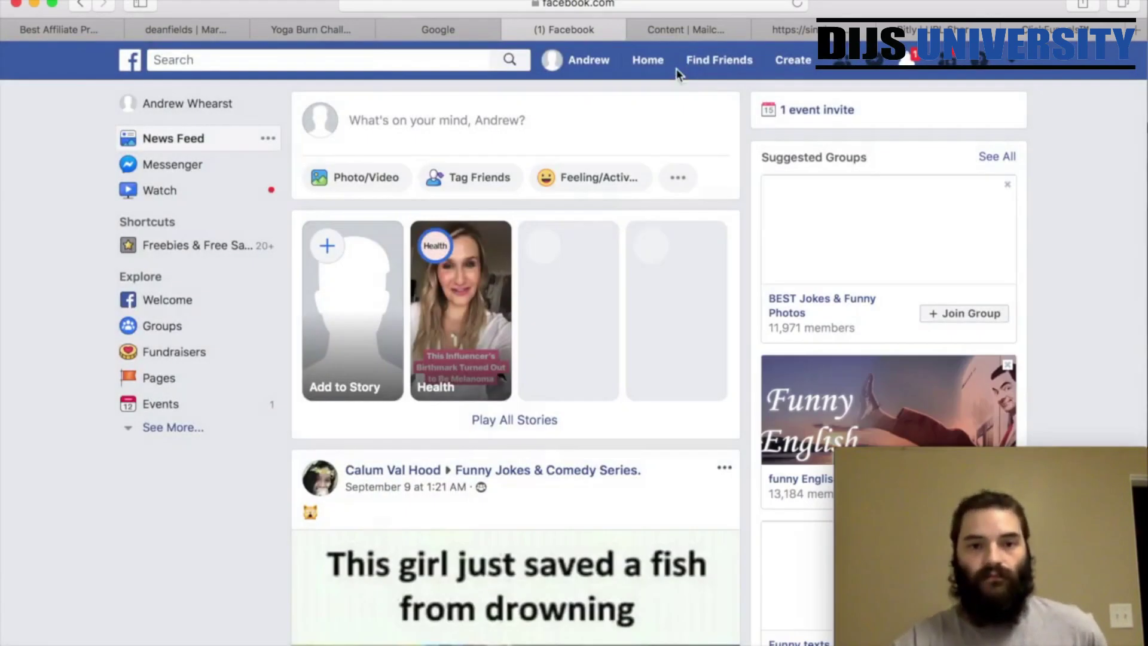
# Search Facebook for "yoga" and restrict the results to groups
pyautogui.click(367, 59)
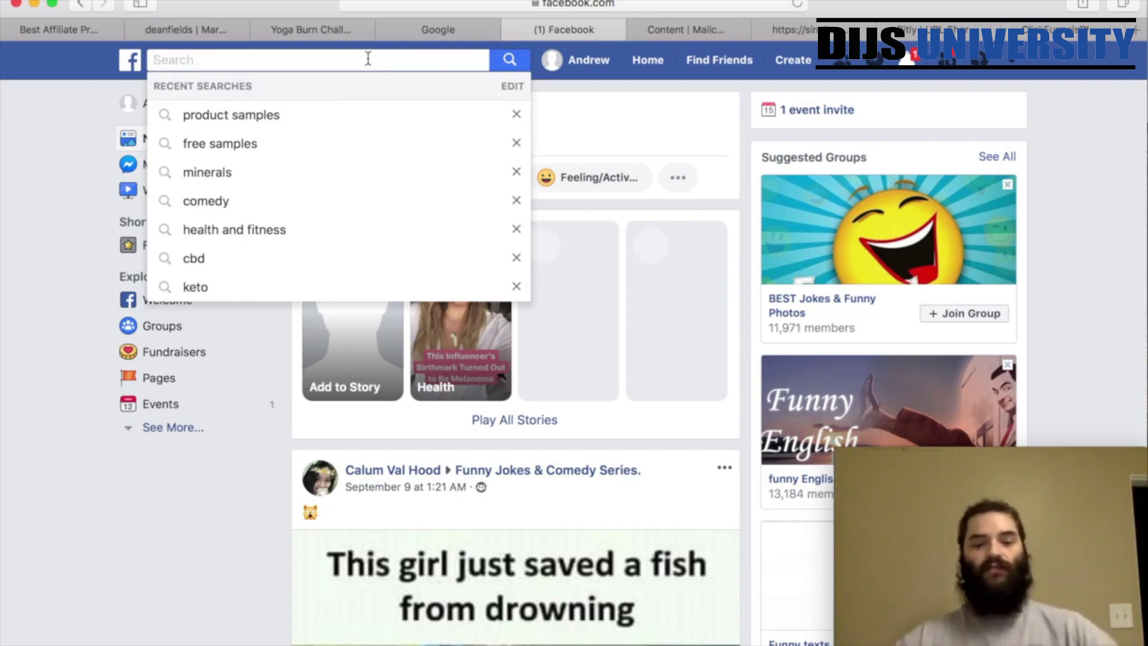
pyautogui.write('yoga')
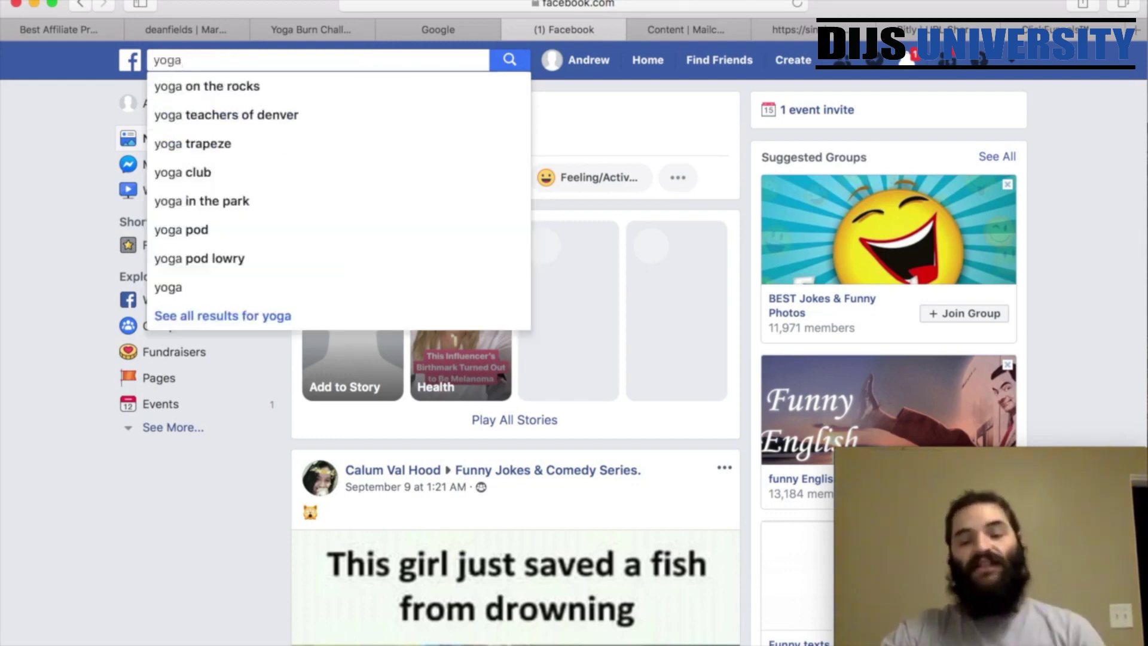
pyautogui.press('Escape')
pyautogui.press('Return')
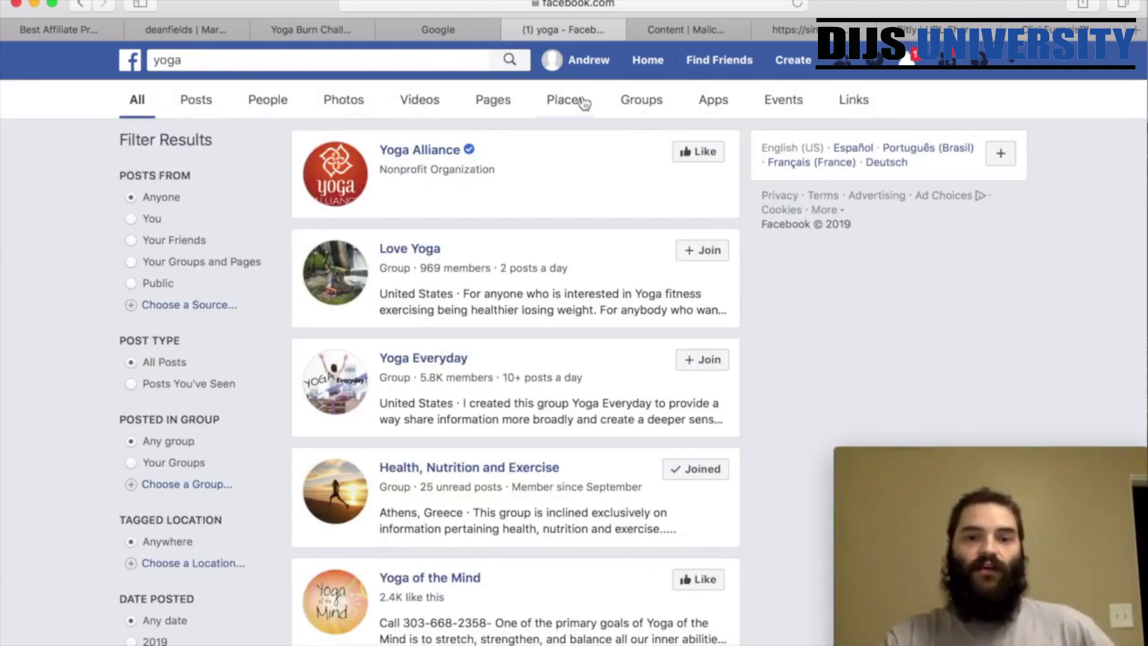
pyautogui.click(645, 107)
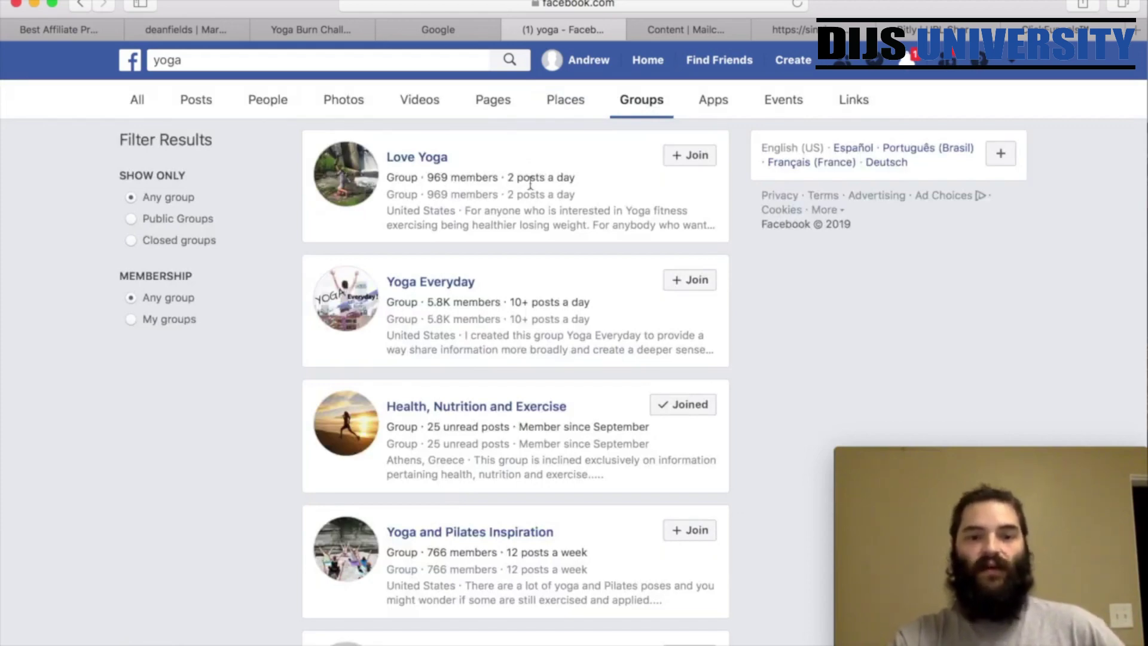
# Request to join the Love Yoga and Yoga Everyday groups
pyautogui.click(687, 158)
pyautogui.scroll(-2, 712, 192)
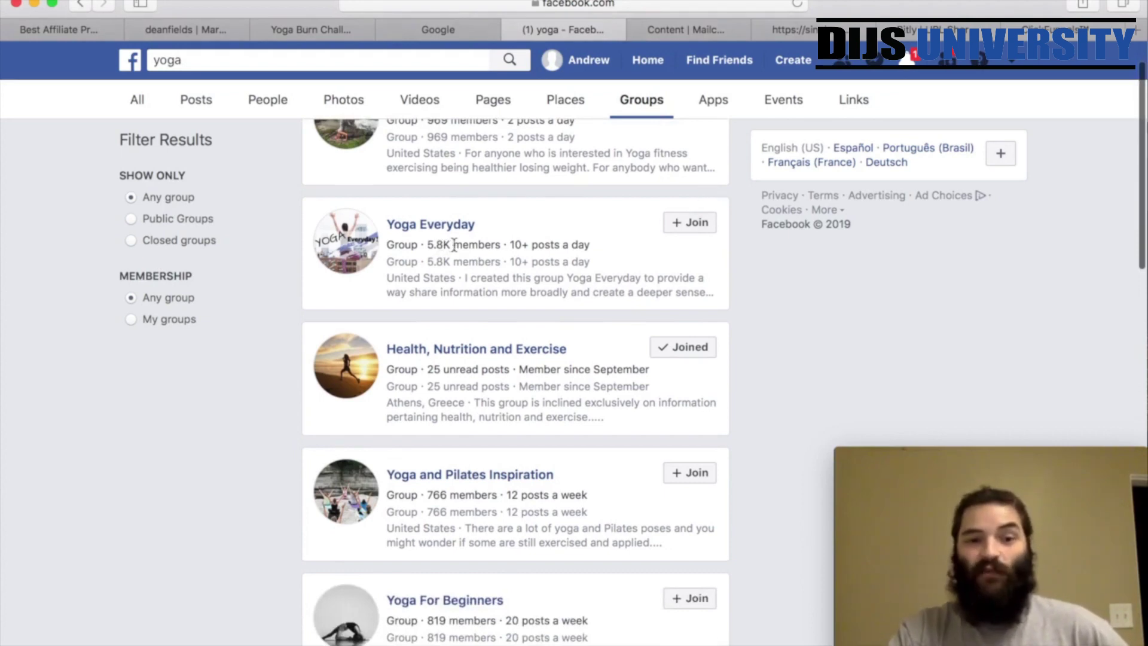
pyautogui.click(697, 224)
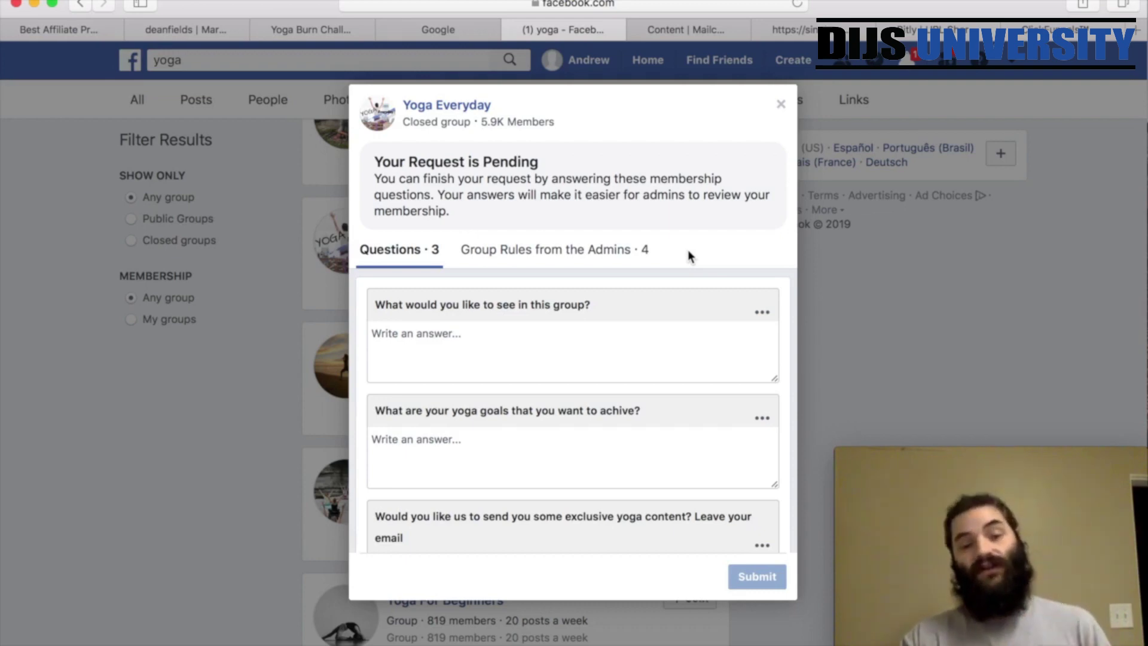
# Answer the first two Yoga Everyday membership questions with "yoga info" and "to be the best at yoga"
pyautogui.click(505, 354)
pyautogui.write('yo')
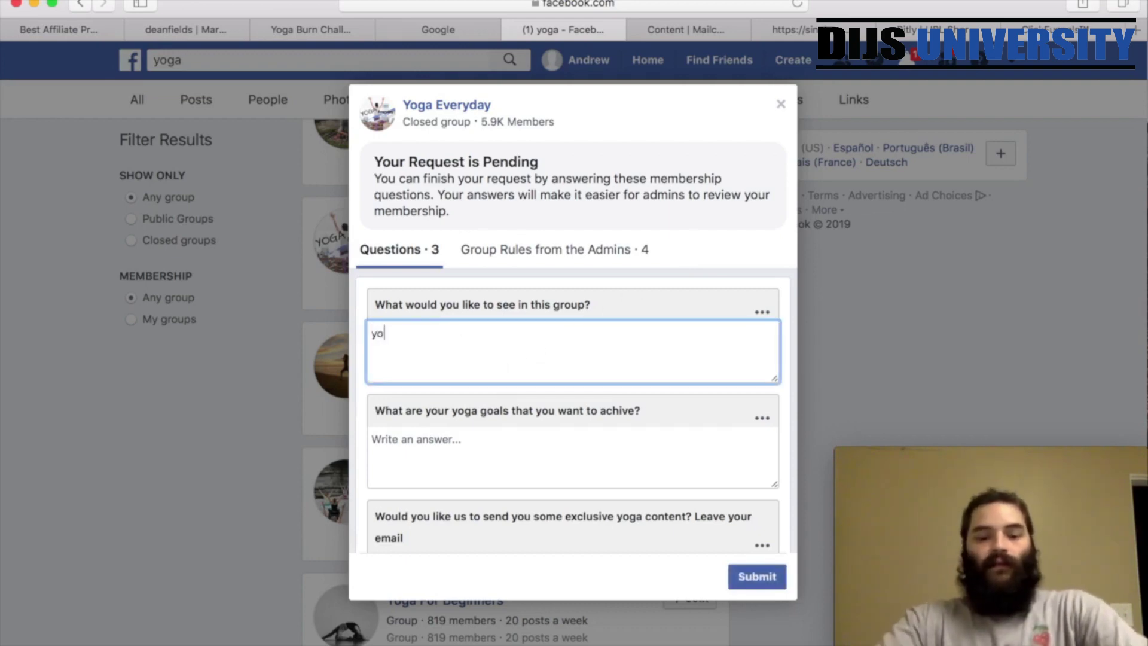
pyautogui.write('ga info')
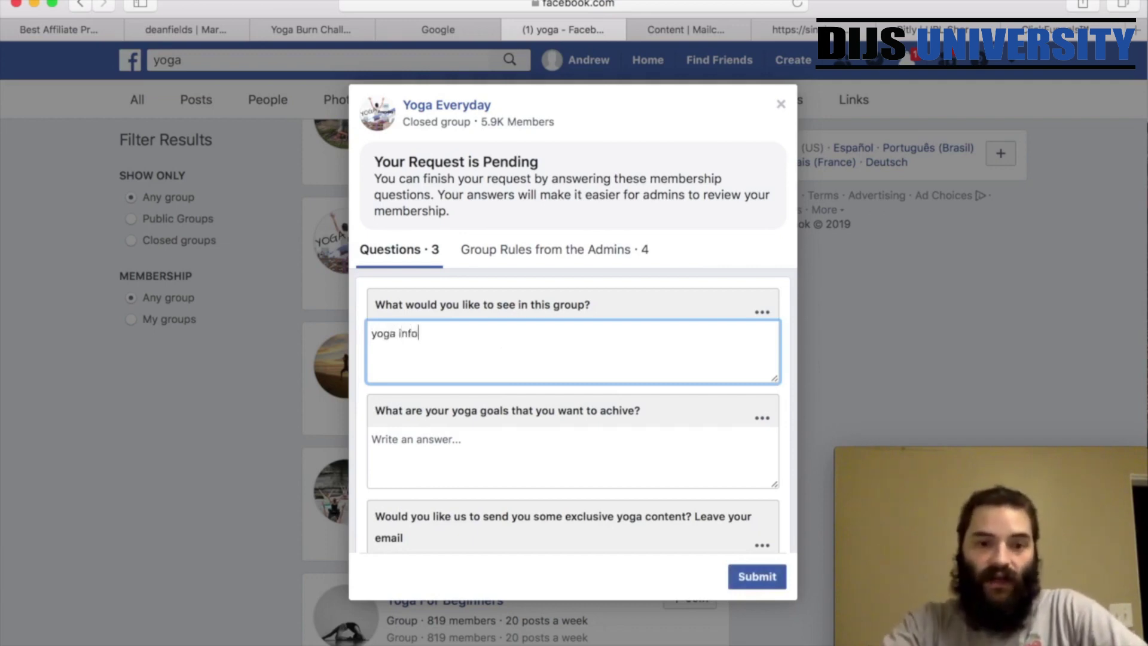
pyautogui.click(518, 458)
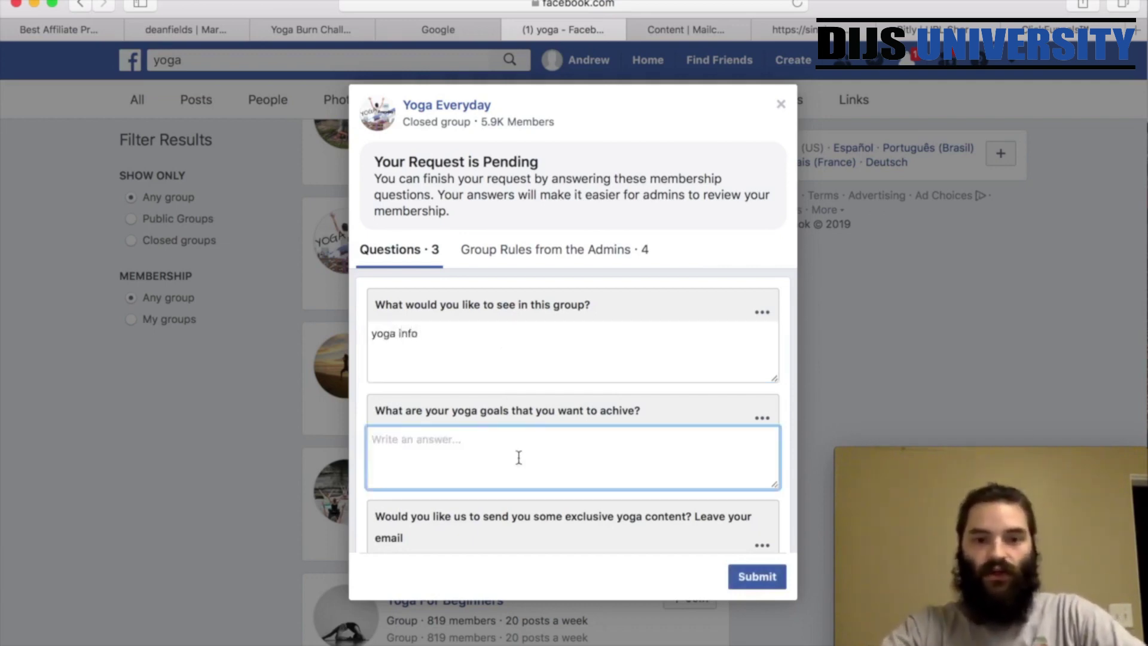
pyautogui.write('to be')
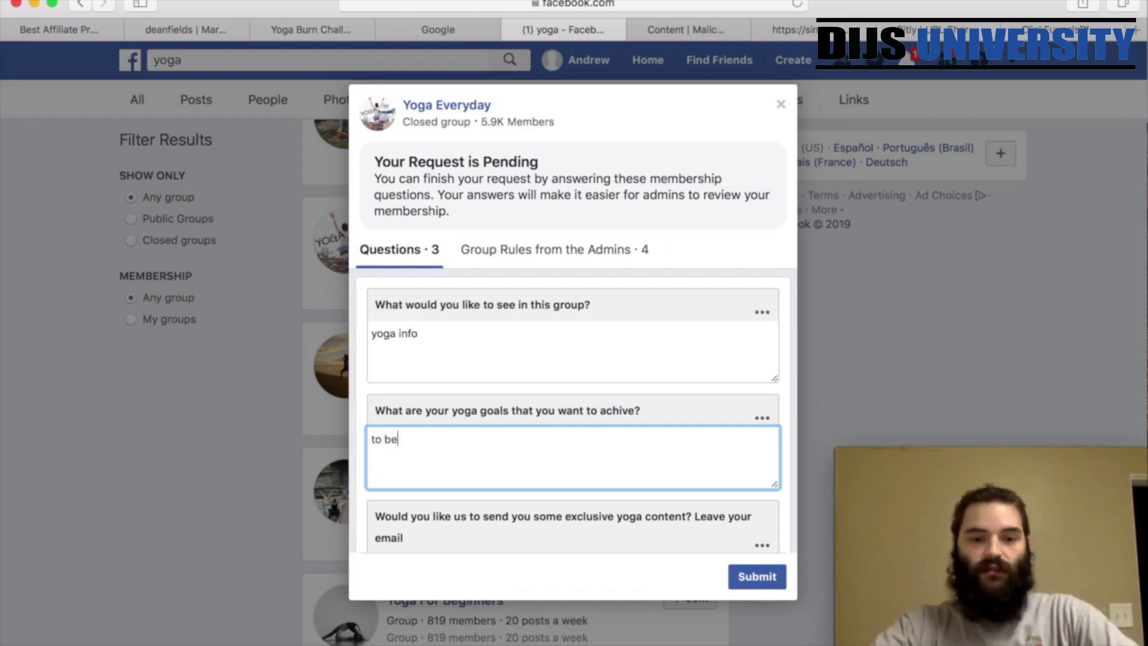
pyautogui.write(' the best at yoga')
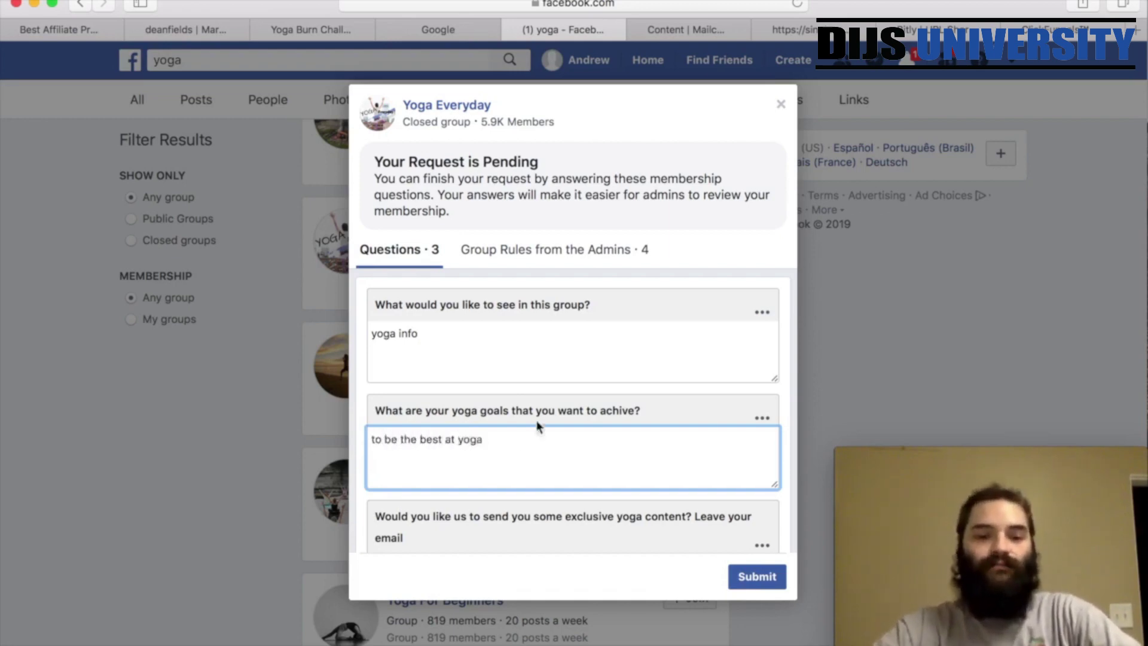
# Answer the Yoga Everyday question about exclusive content by email with "none"
pyautogui.scroll(-3, 571, 405)
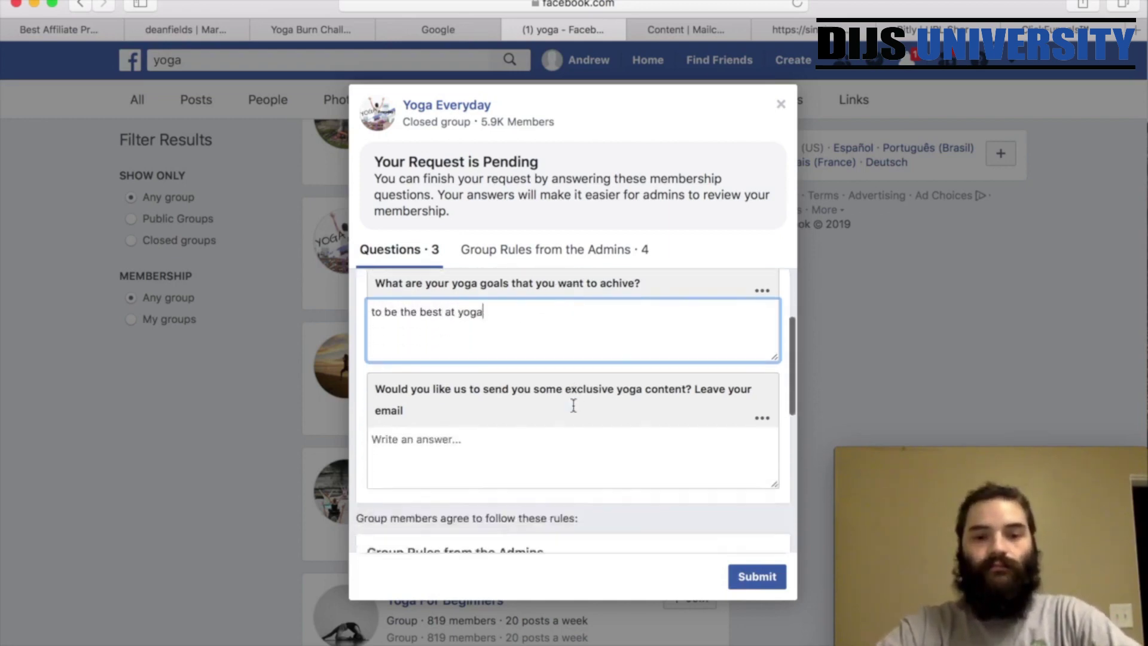
pyautogui.click(562, 431)
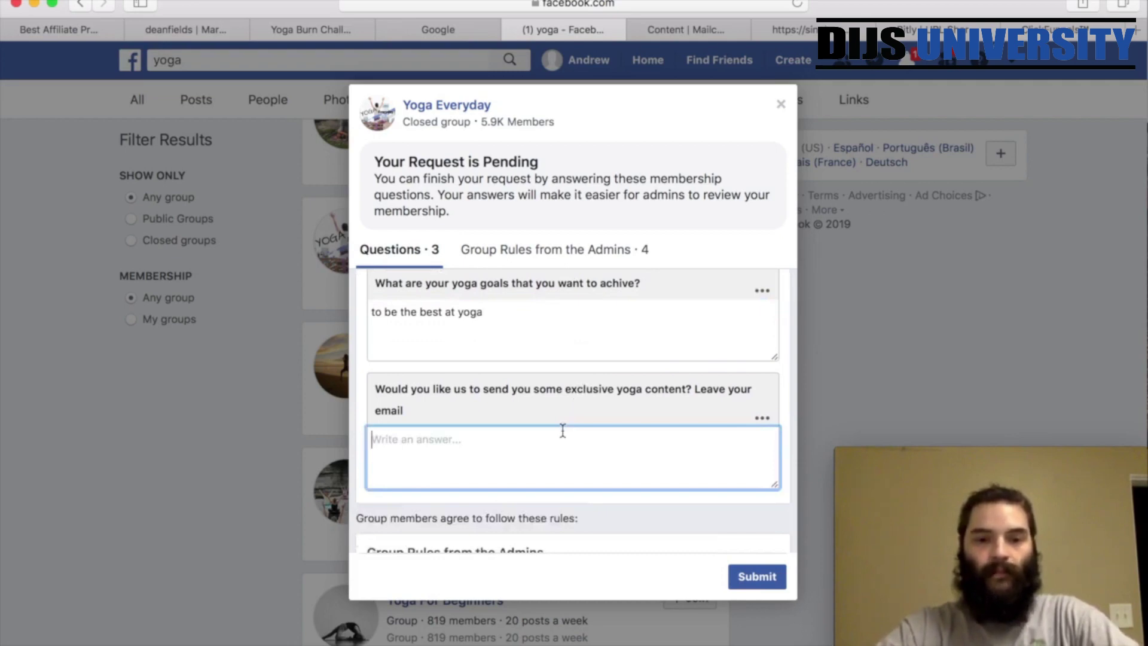
pyautogui.scroll(-1, 511, 449)
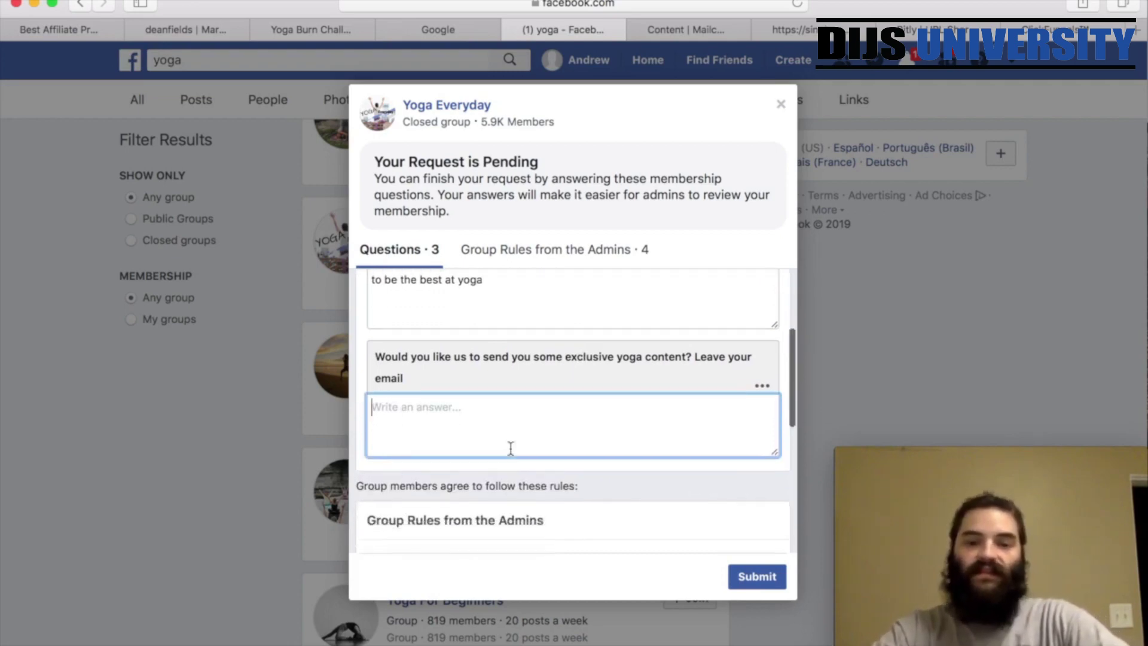
pyautogui.write('none')
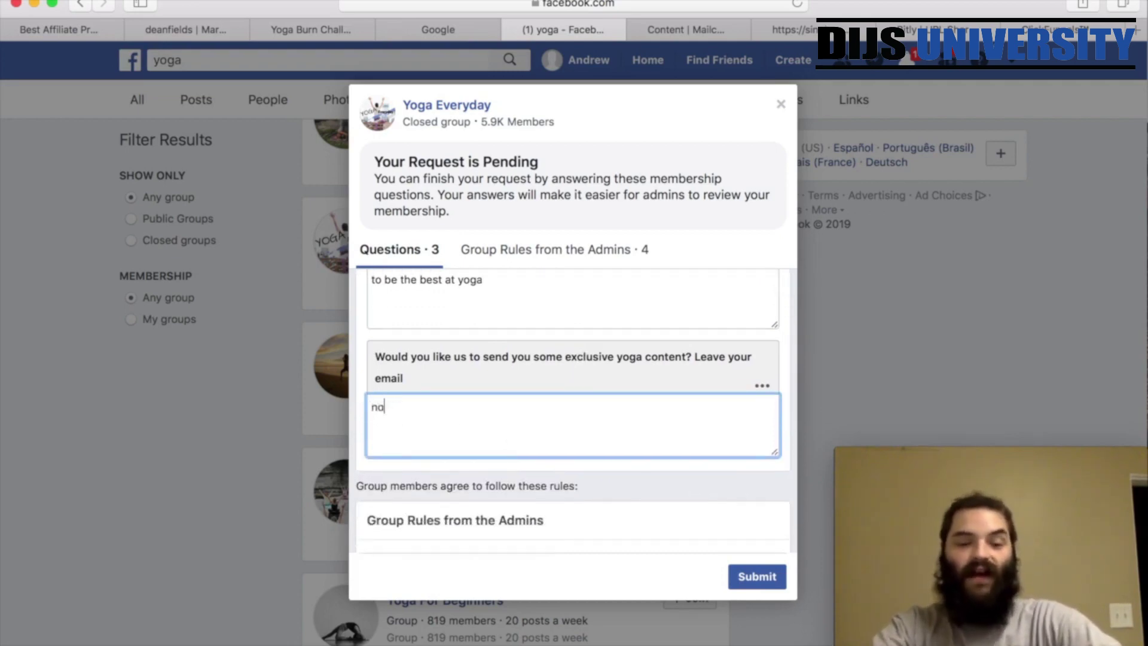
pyautogui.press('BackSpace')
pyautogui.press('BackSpace')
pyautogui.write('ne')
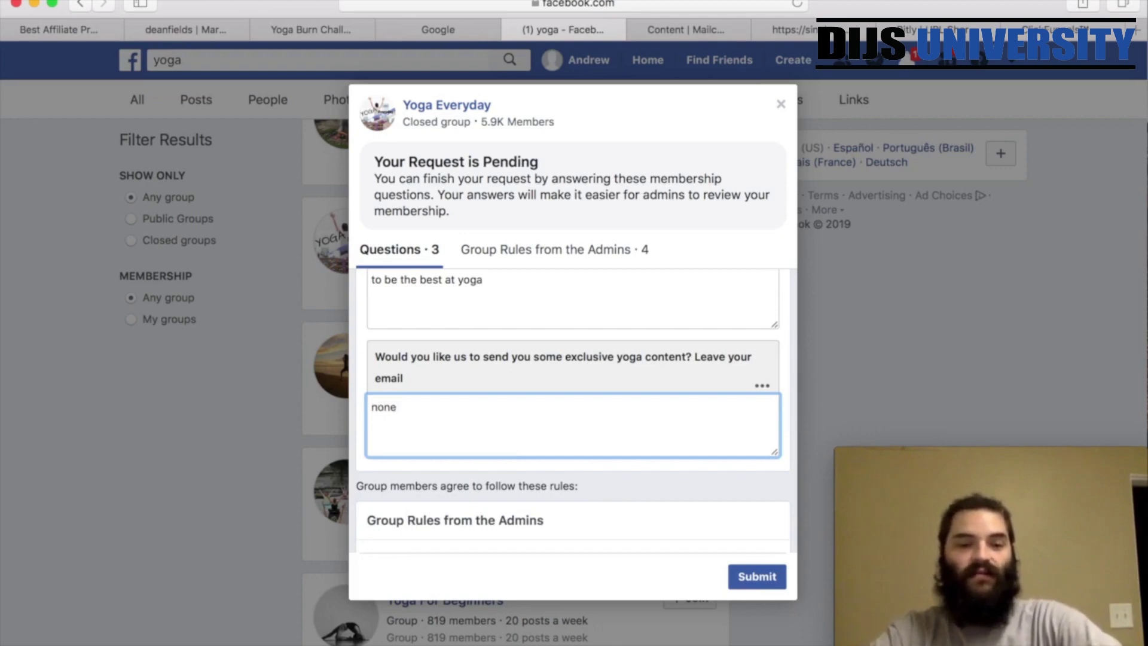
# Go through the Yoga Everyday group rules, submit the membership answers, and dismiss the confirmation
pyautogui.scroll(-1, 516, 428)
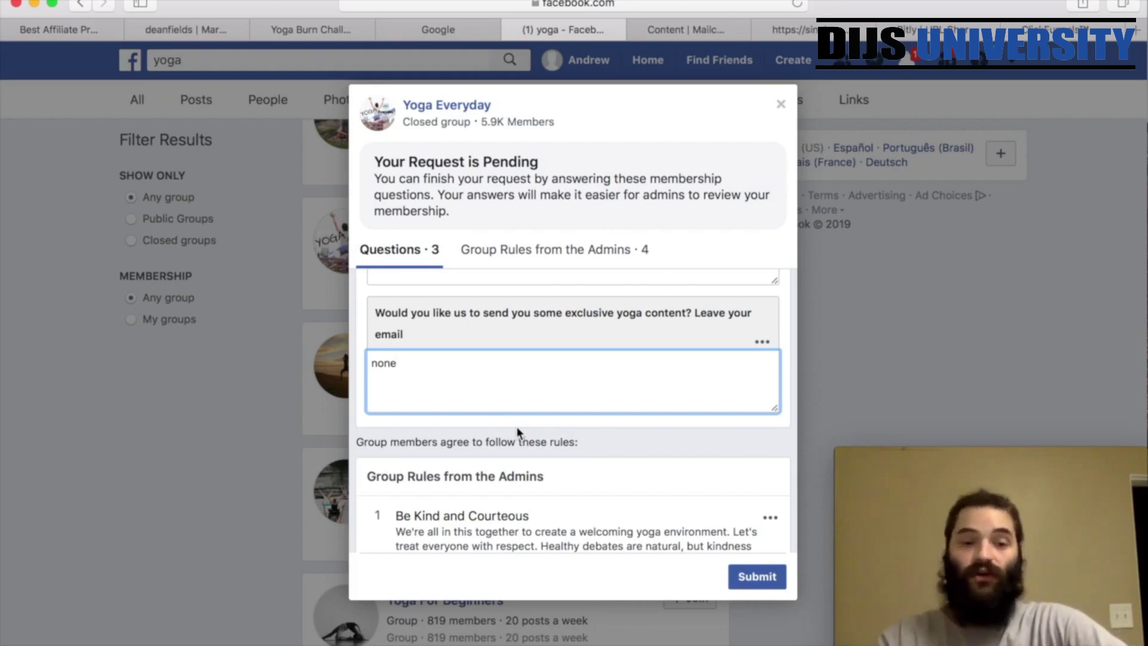
pyautogui.scroll(-2, 494, 393)
pyautogui.scroll(-5, 494, 392)
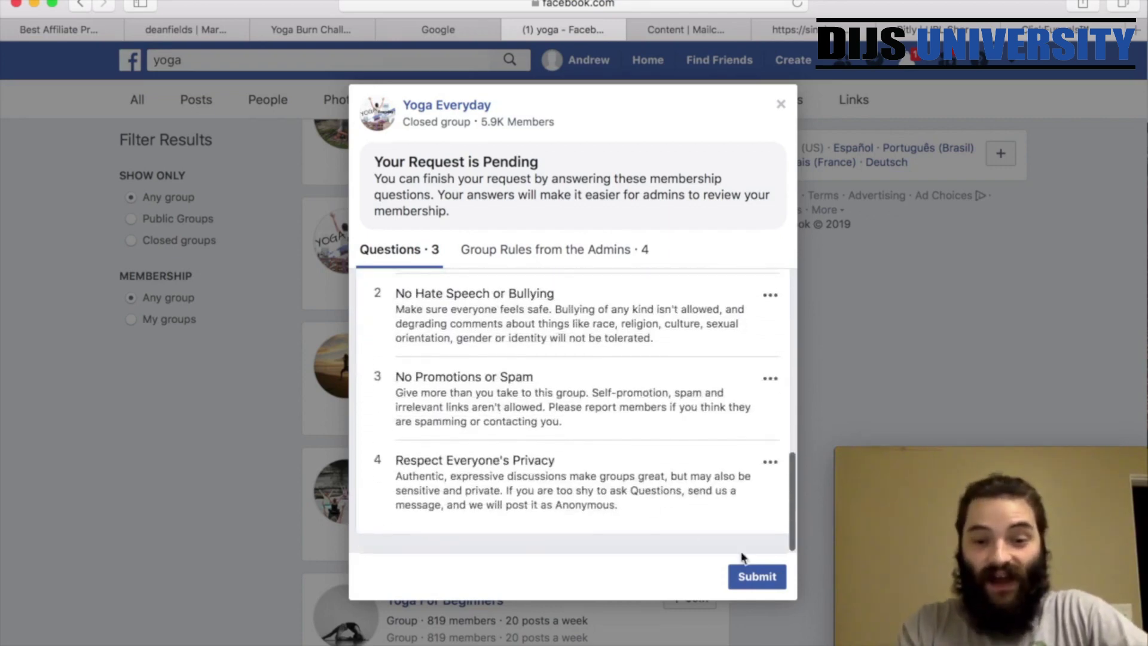
pyautogui.click(756, 576)
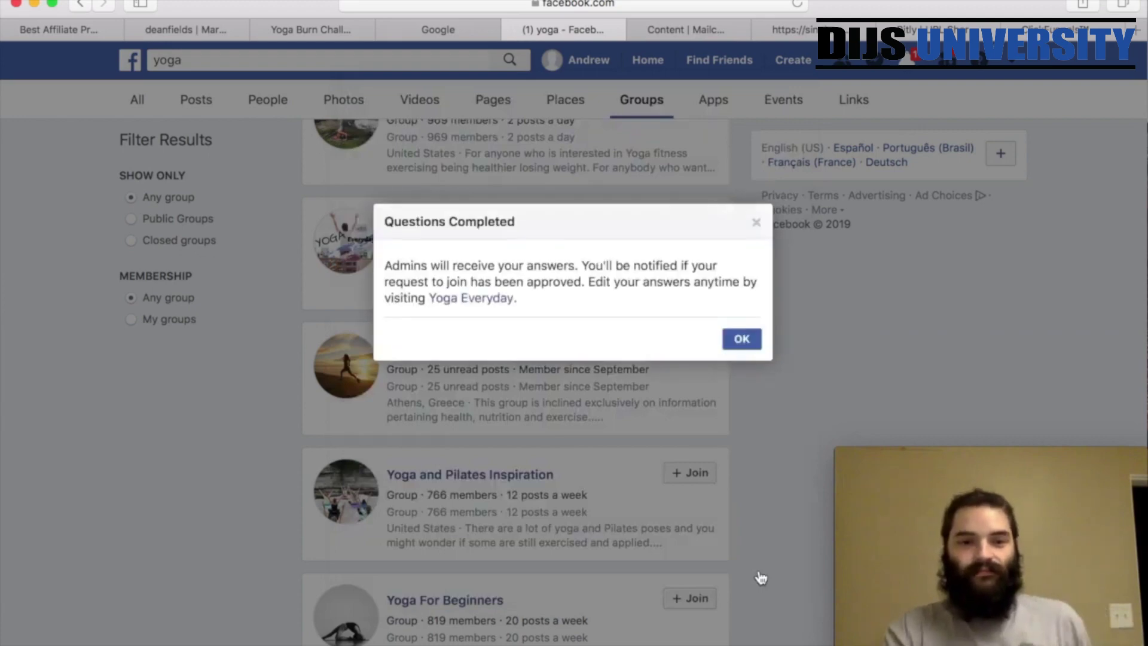
pyautogui.click(743, 337)
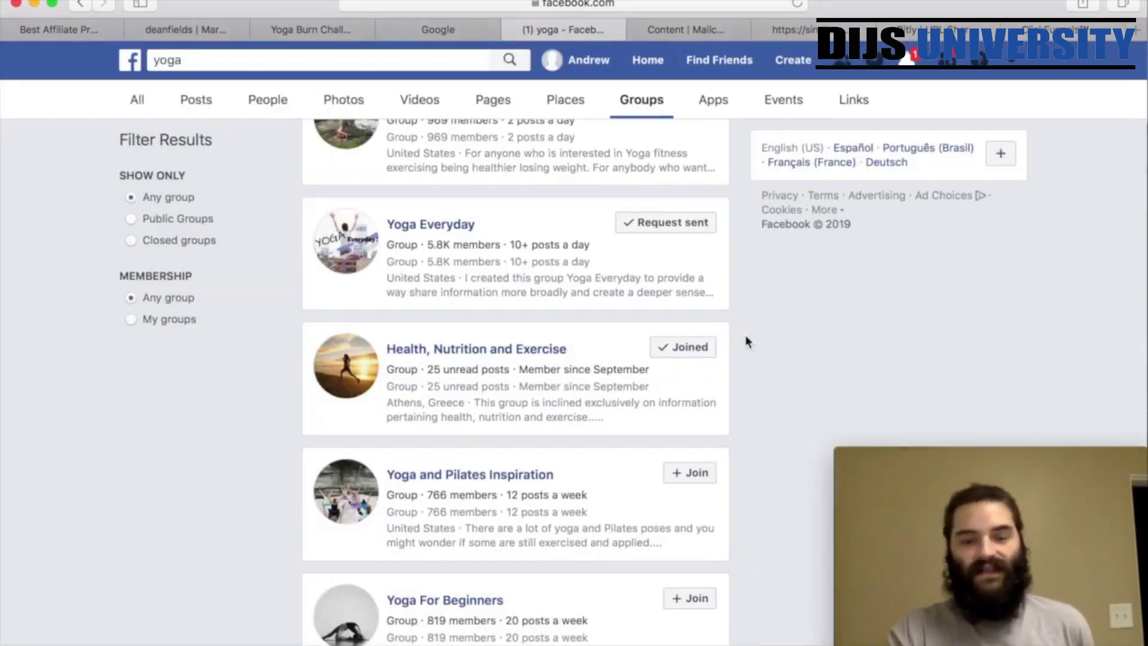
# Request to join the Yoga and Pilates Inspiration and Yoga For Beginners groups
pyautogui.scroll(-4, 746, 341)
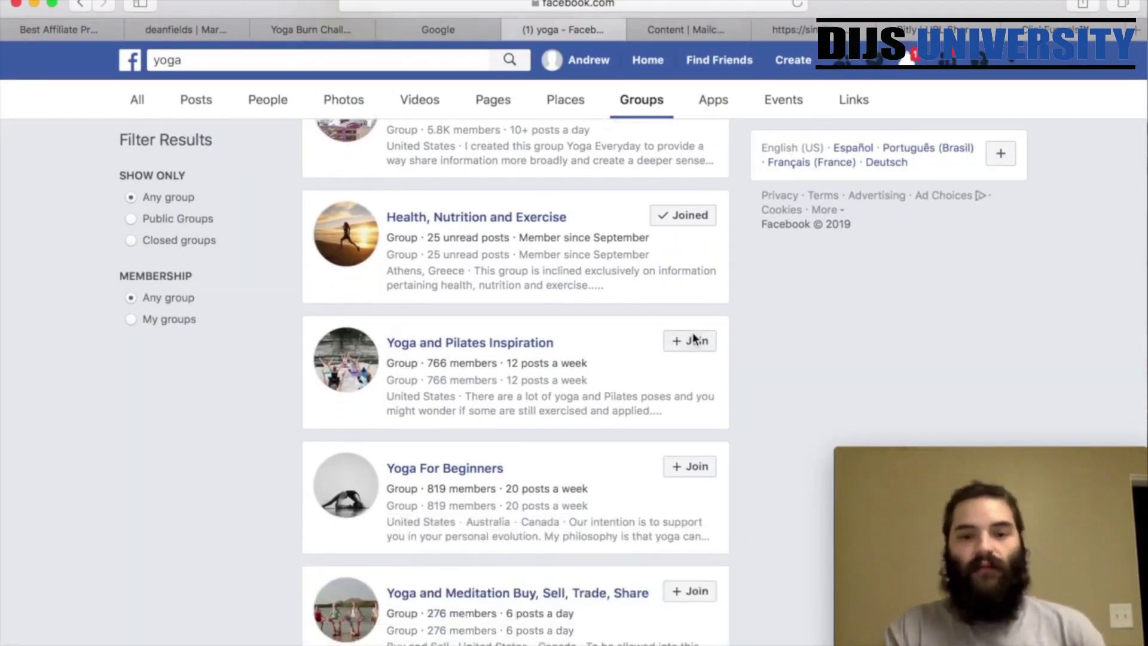
pyautogui.click(694, 340)
pyautogui.click(690, 468)
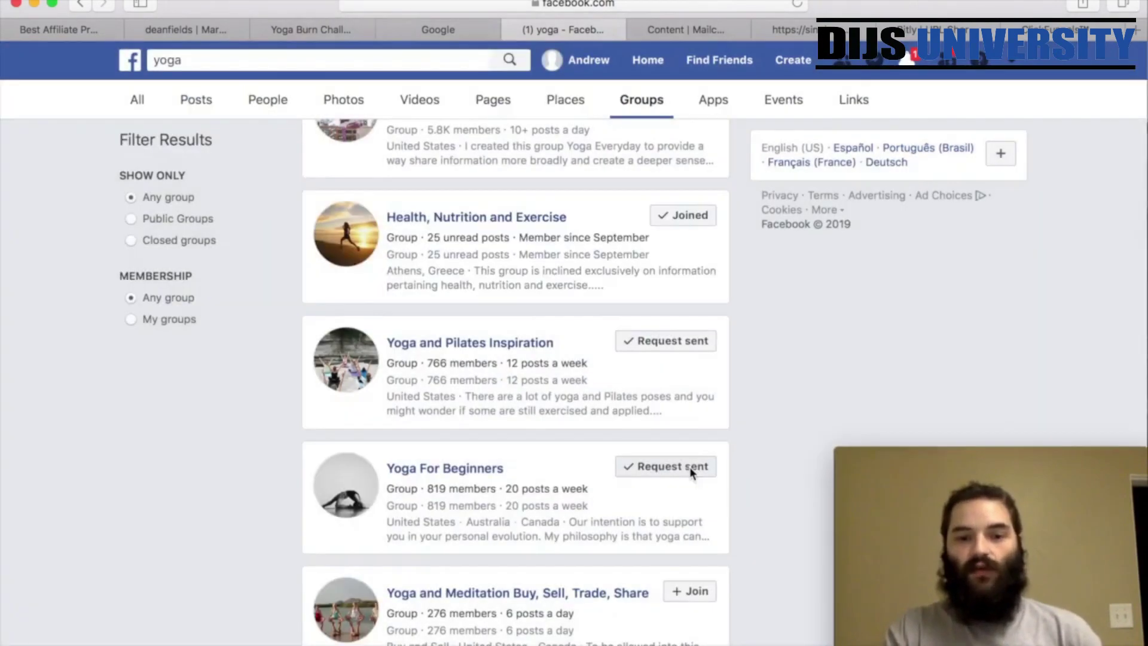
# Answer the Yoga For Beginners membership questions with "very little" for yoga knowledge and "none" for the email address, and submit them
pyautogui.scroll(-3, 692, 422)
pyautogui.scroll(3, 695, 416)
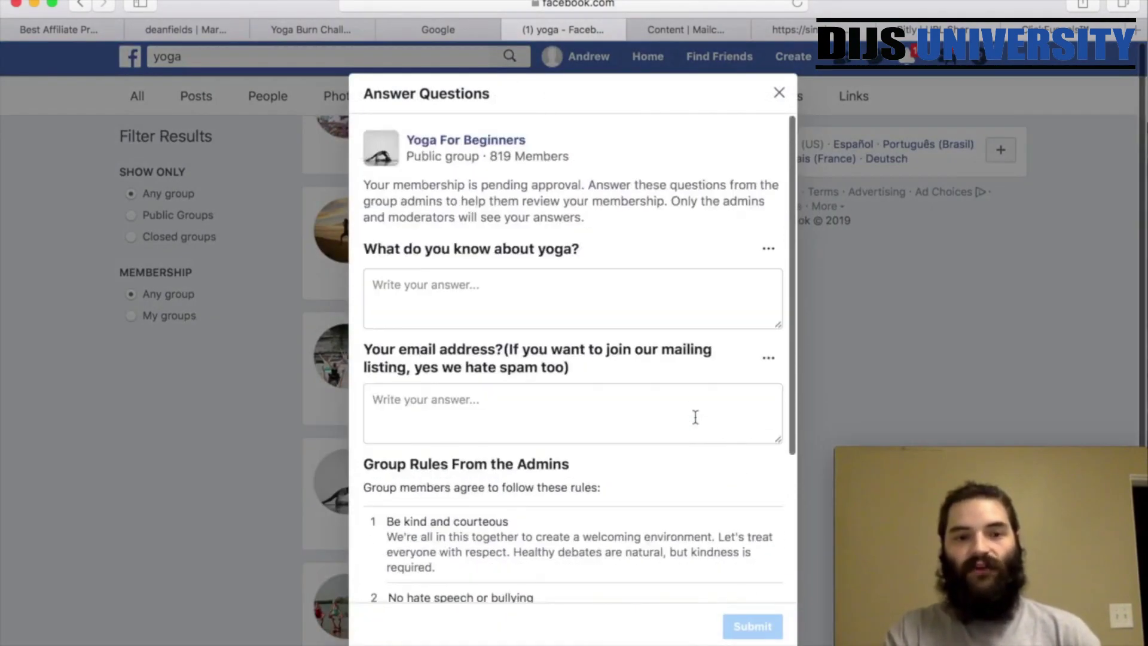
pyautogui.click(606, 303)
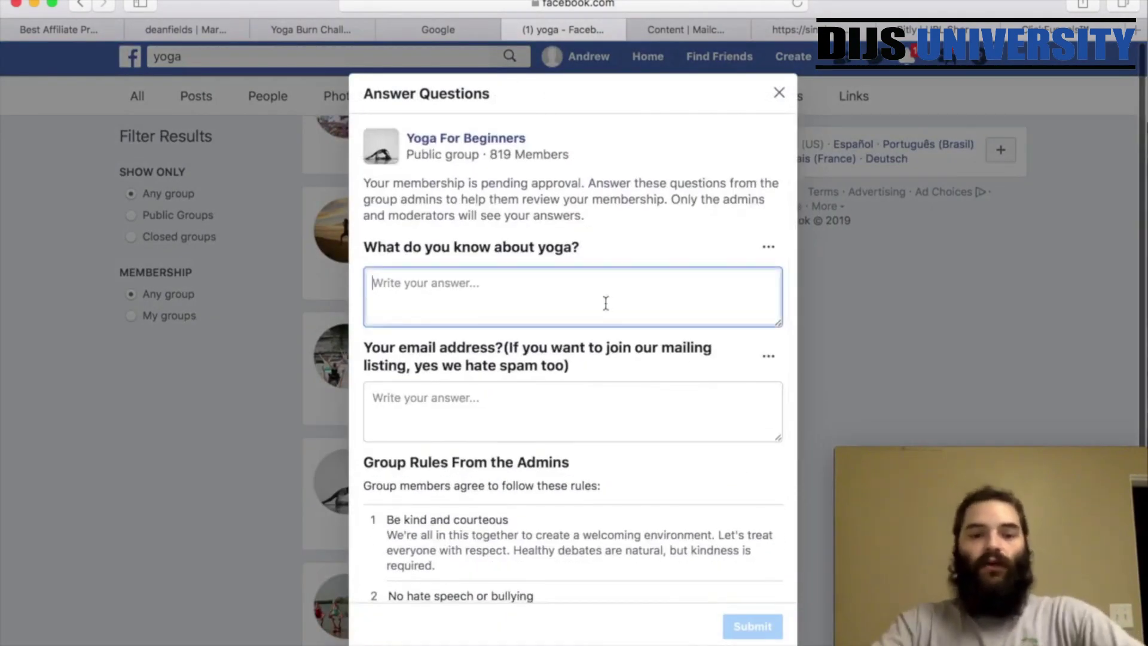
pyautogui.write('very l')
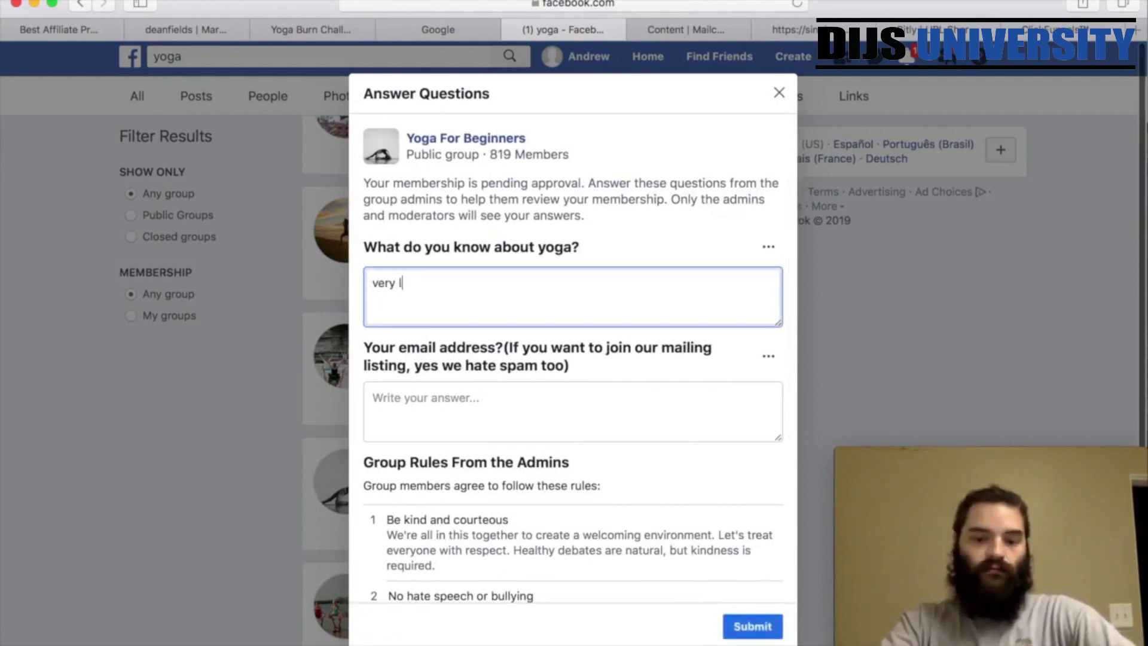
pyautogui.write('ittle')
pyautogui.scroll(-2, 554, 327)
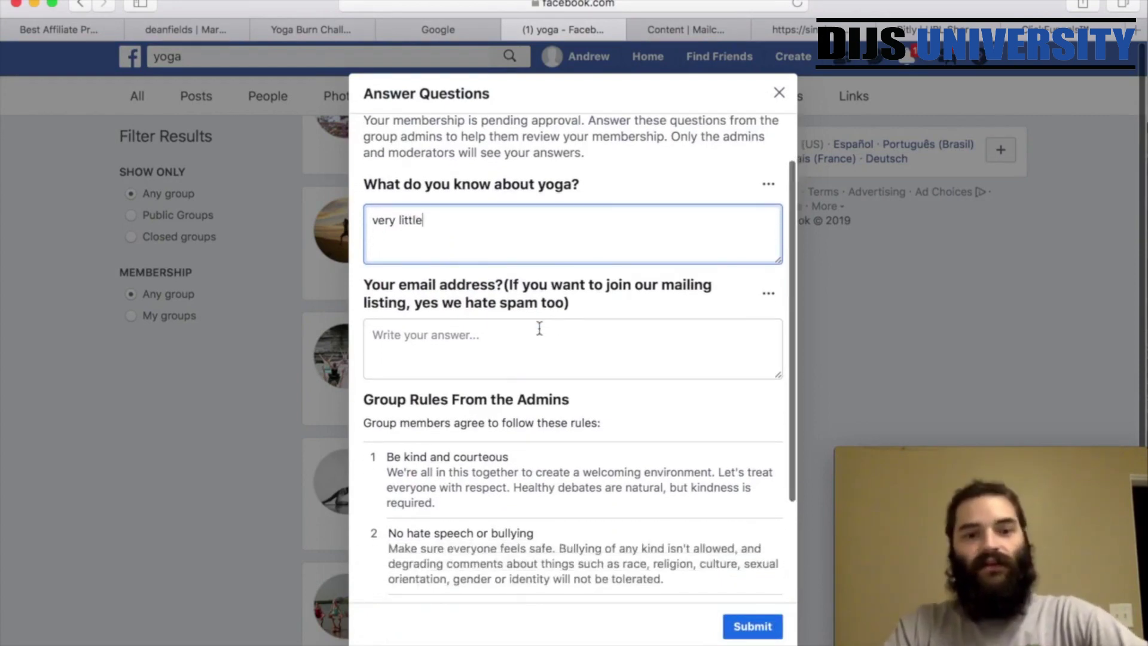
pyautogui.click(536, 329)
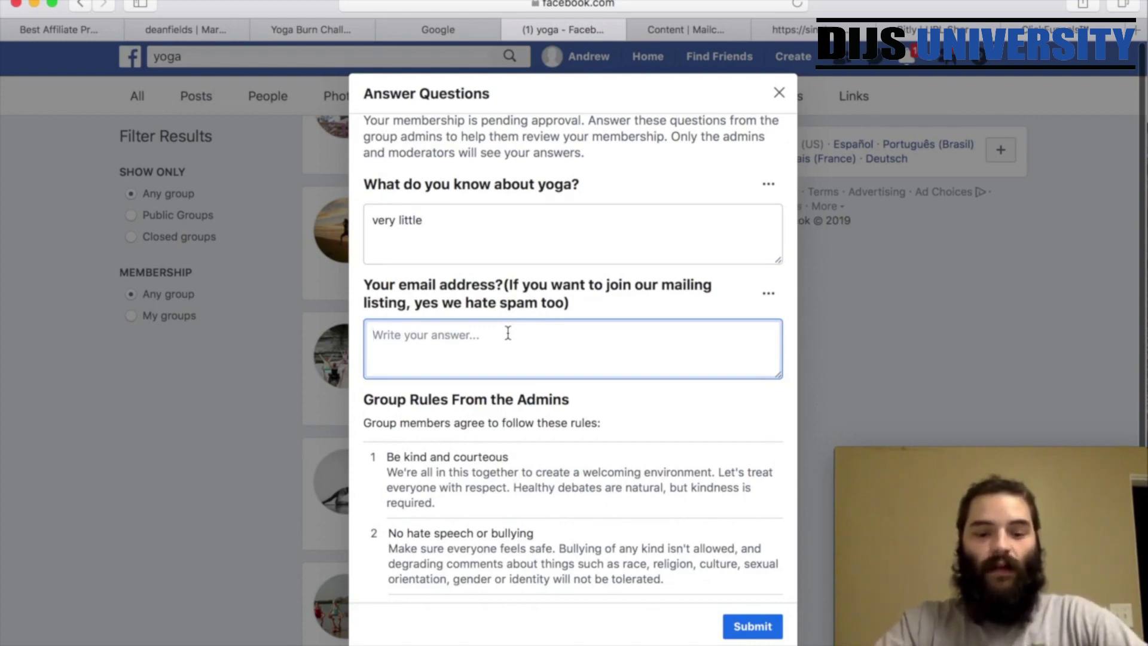
pyautogui.write('none')
pyautogui.click(771, 627)
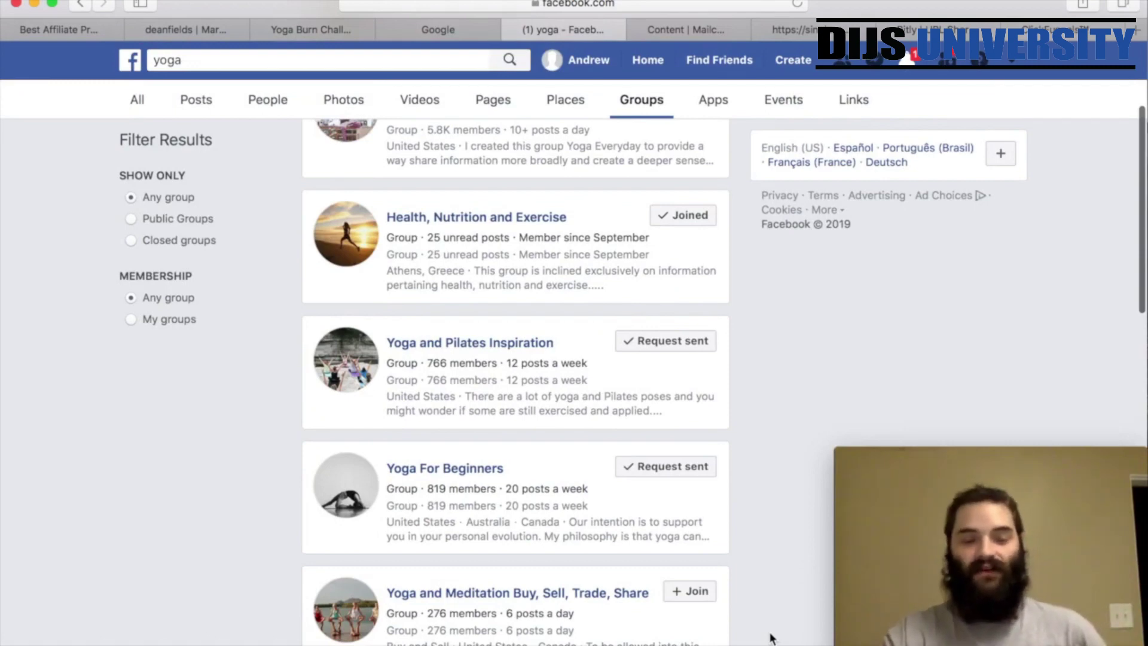
# Request to join the Yoga and Meditation Buy, Sell, Trade, Share group, leaving its membership questions unanswered
pyautogui.scroll(-5, 771, 638)
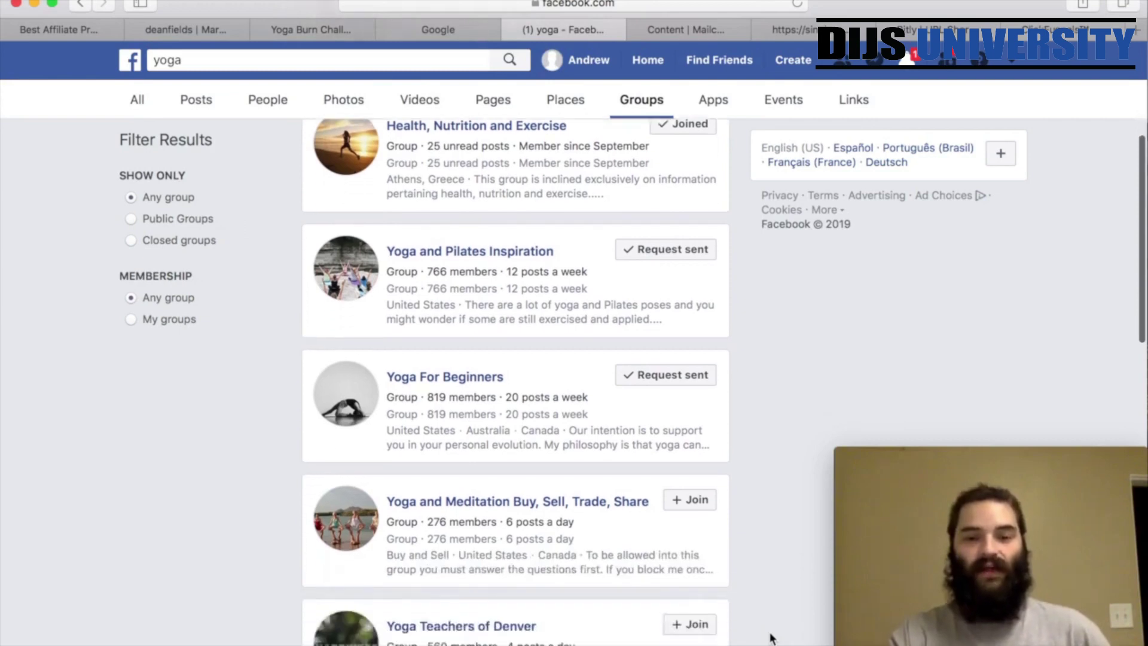
pyautogui.scroll(-2, 770, 636)
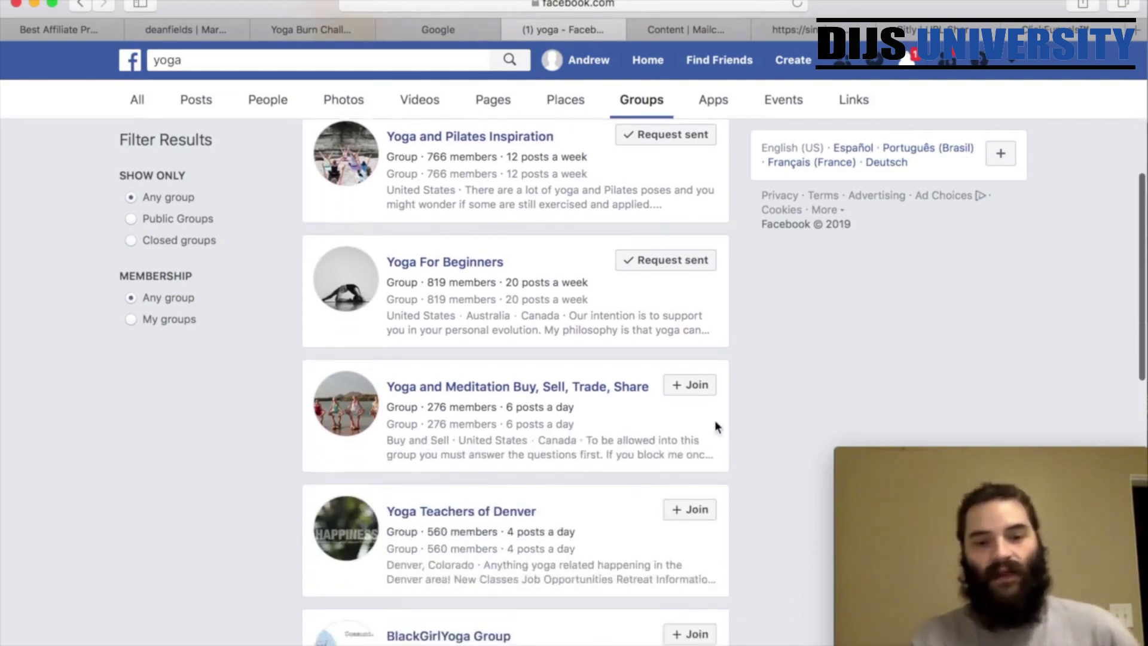
pyautogui.click(698, 385)
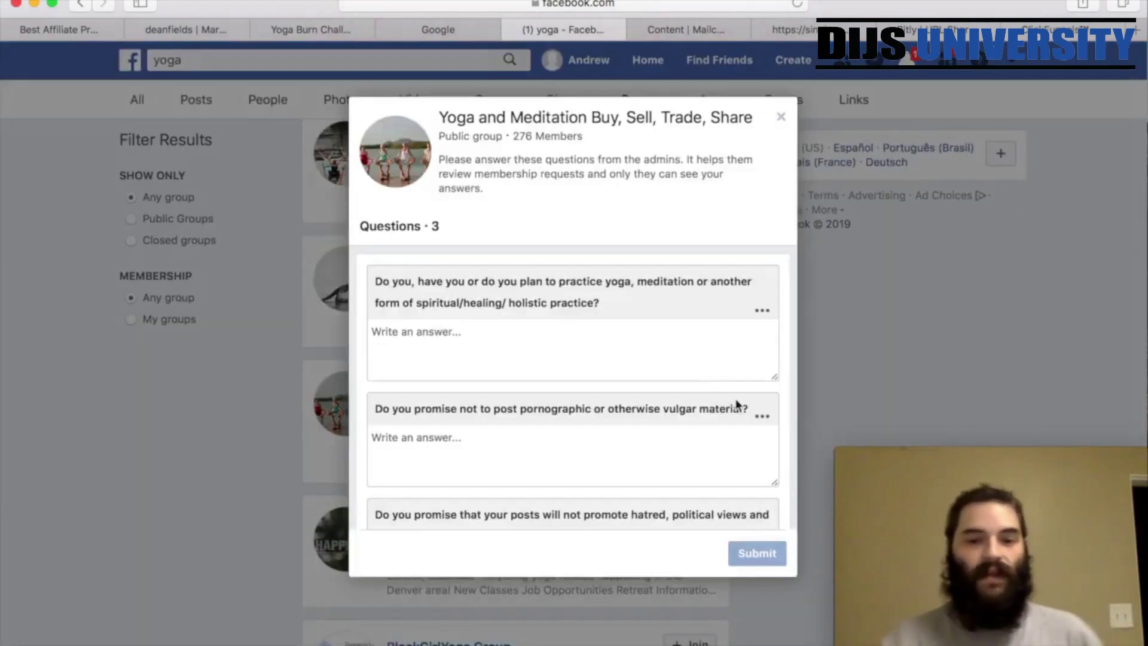
pyautogui.click(781, 116)
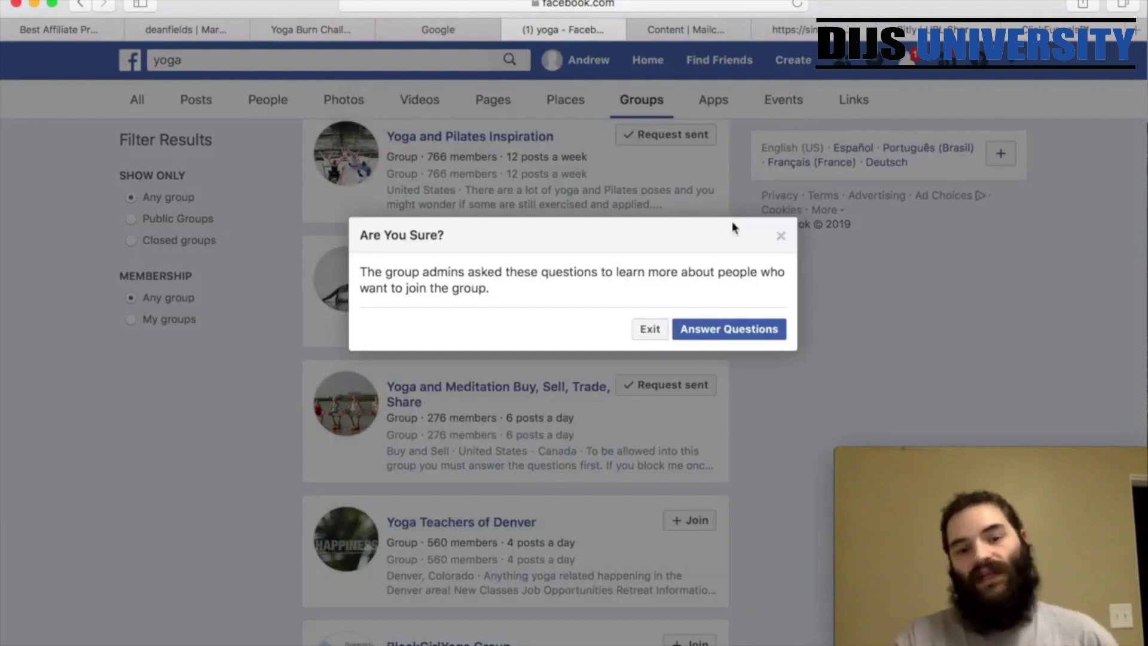
pyautogui.click(781, 235)
# Search the groups for "yoga instructions" and look through the results for active groups worth joining
pyautogui.scroll(-10, 695, 359)
pyautogui.scroll(-9, 690, 374)
pyautogui.scroll(16, 690, 369)
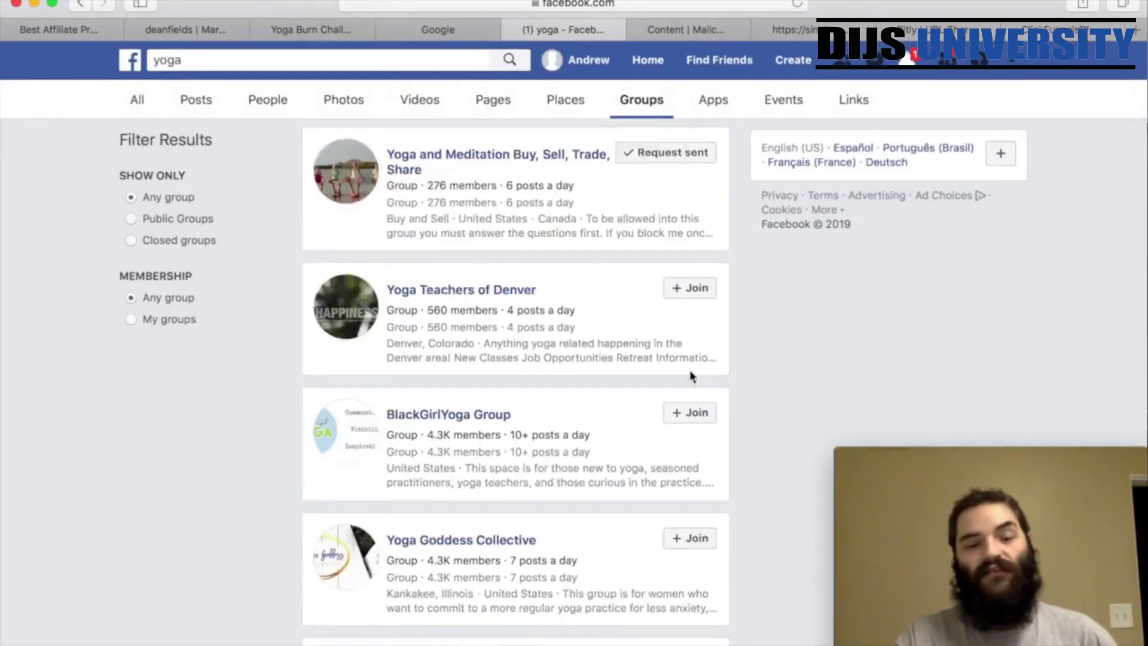
pyautogui.click(199, 63)
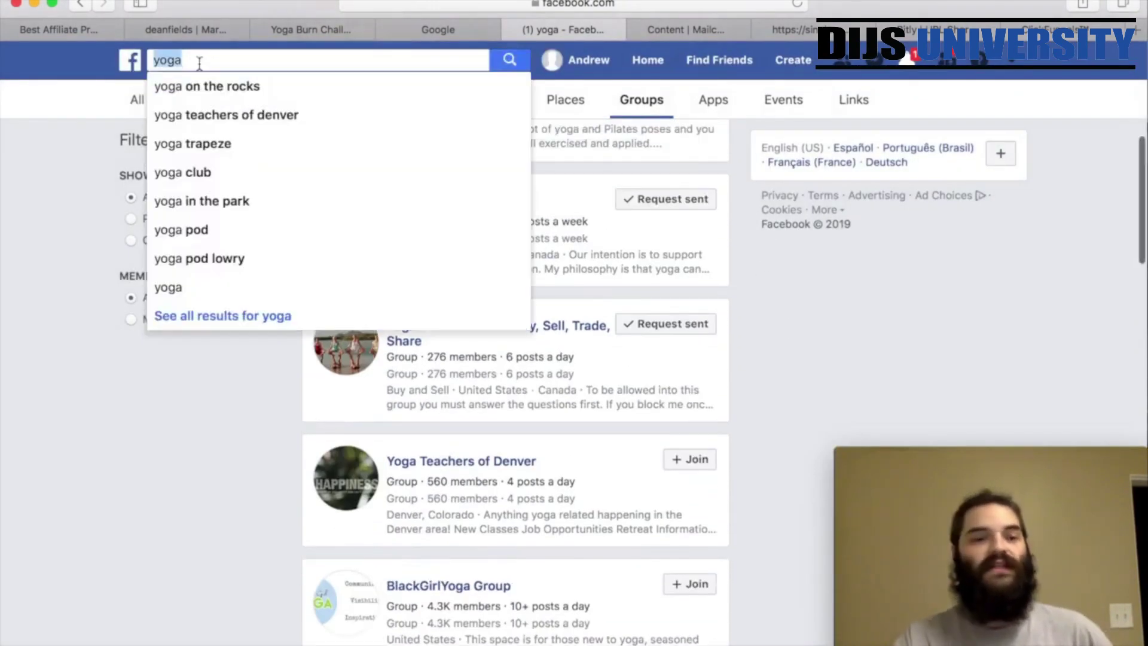
pyautogui.write('yoga ')
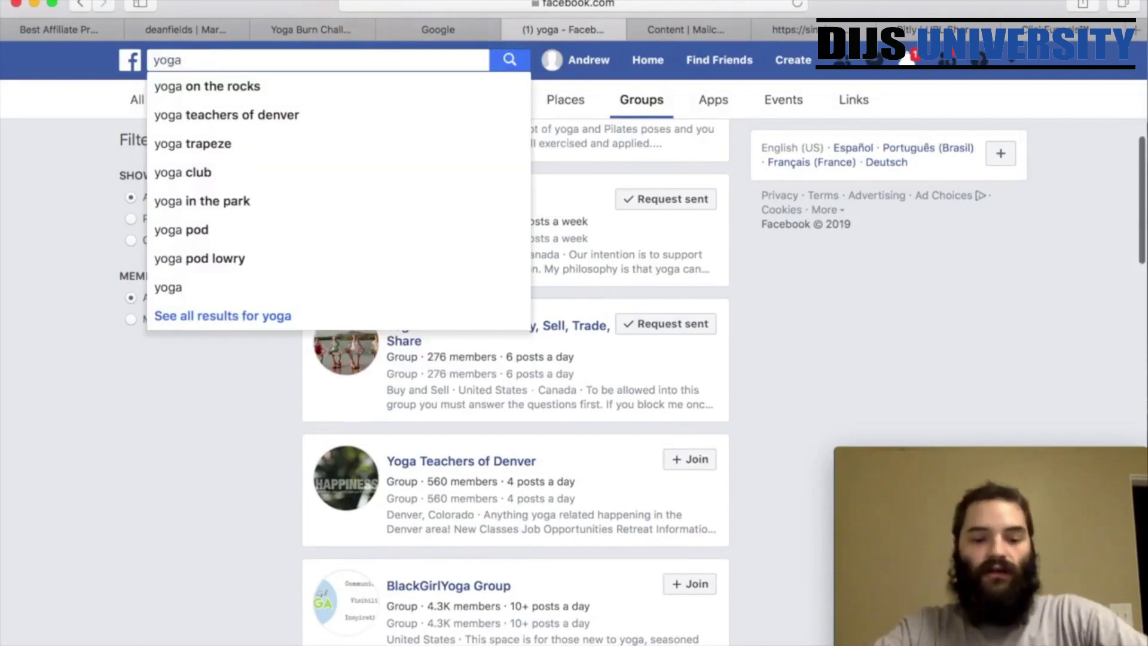
pyautogui.write('instruc')
pyautogui.press('BackSpace')
pyautogui.press('BackSpace')
pyautogui.press('BackSpace')
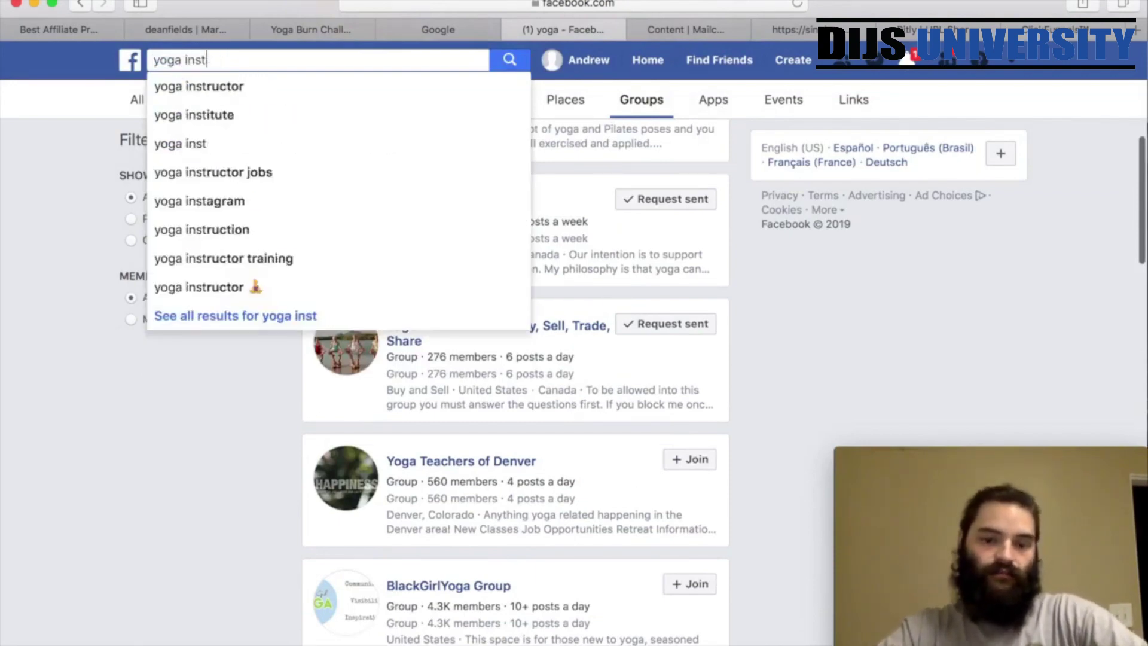
pyautogui.write('ructions')
pyautogui.press('Return')
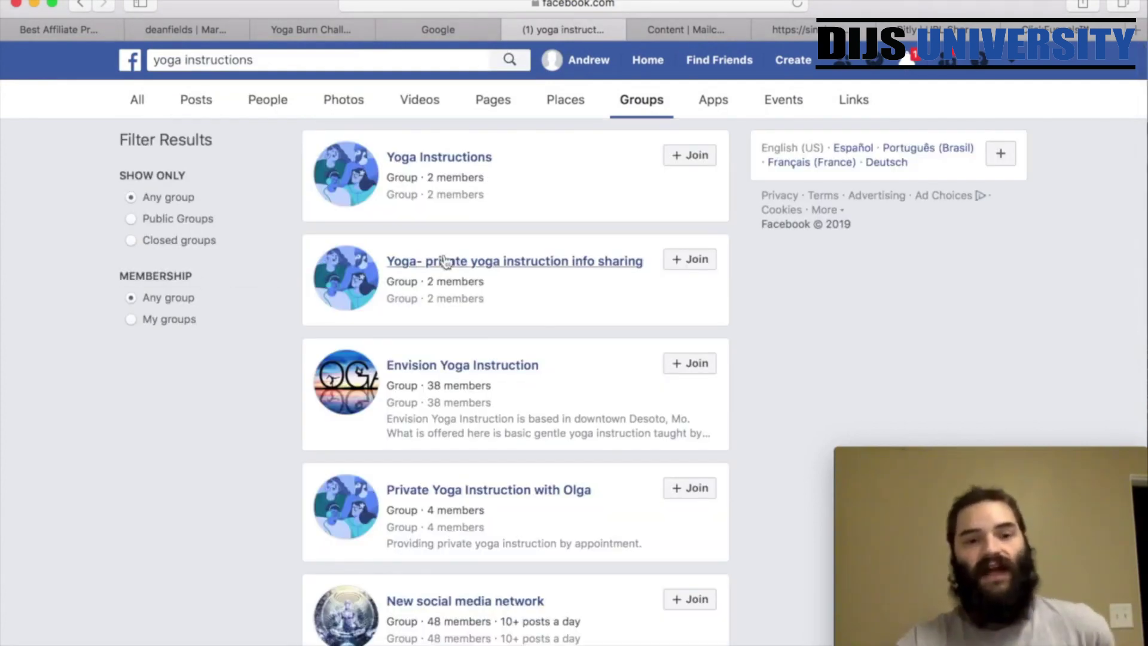
pyautogui.scroll(-3, 505, 328)
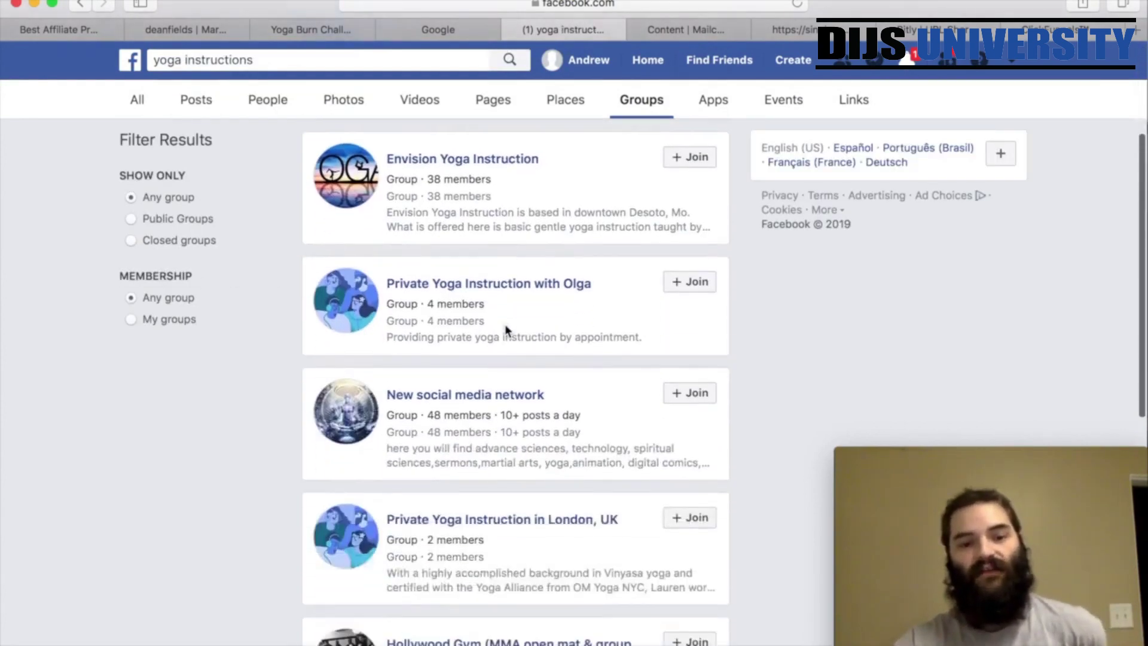
pyautogui.scroll(-6, 505, 330)
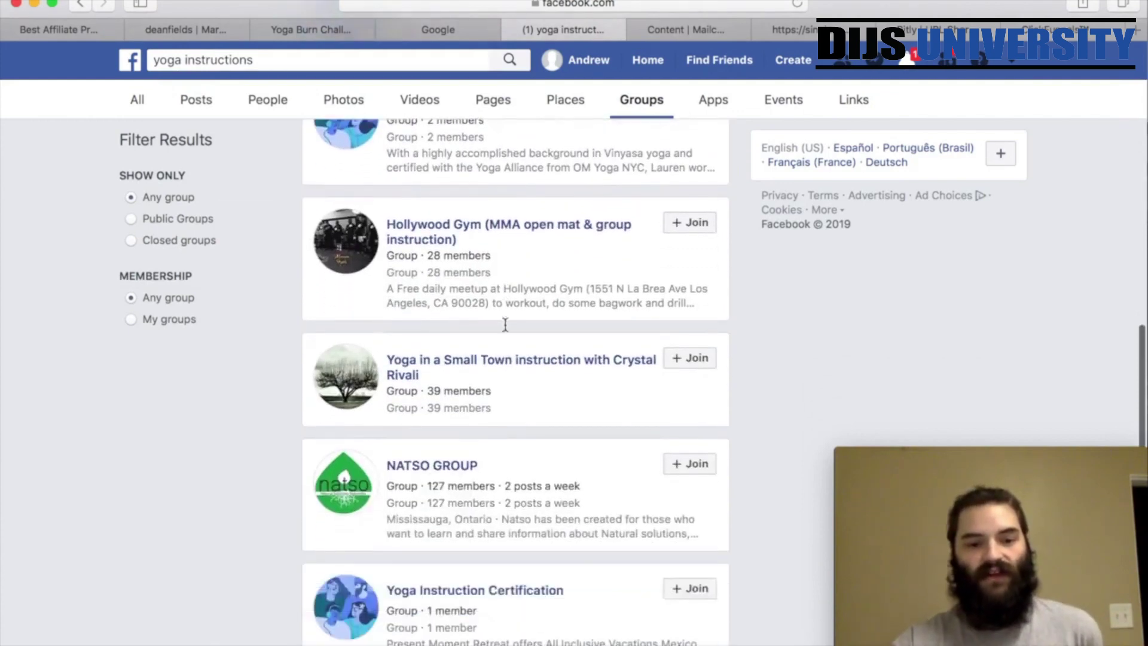
# Change the group search to "yoga beginner"
pyautogui.click(304, 65)
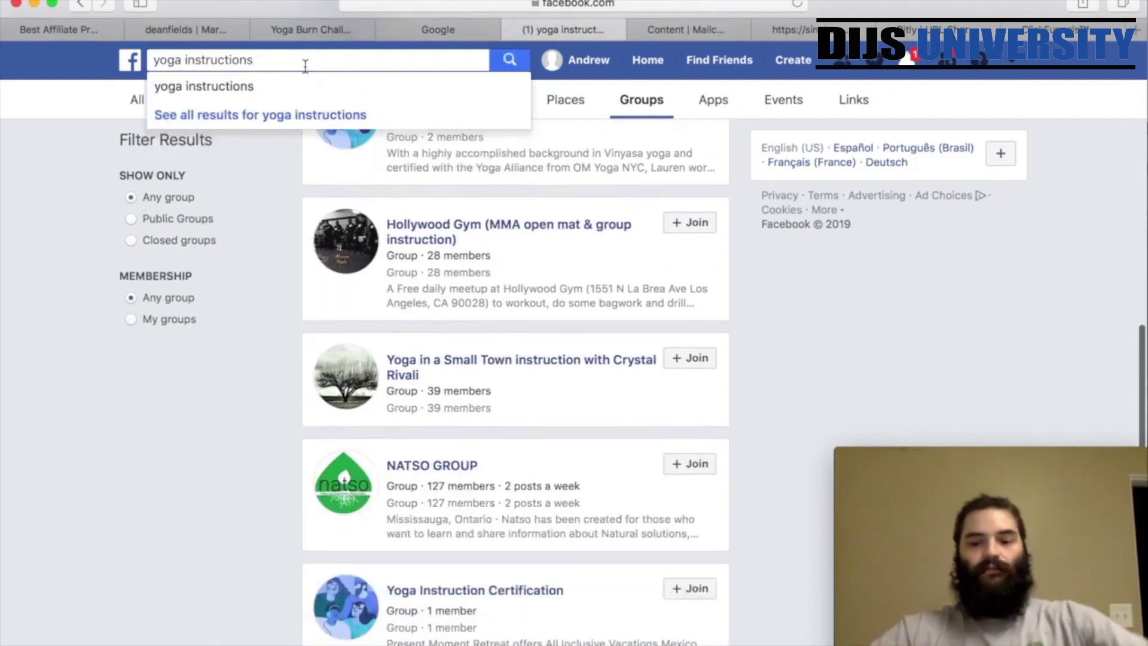
pyautogui.press('BackSpace')
pyautogui.press('BackSpace')
pyautogui.press('BackSpace')
pyautogui.press('BackSpace')
pyautogui.press('BackSpace')
pyautogui.press('BackSpace')
pyautogui.press('BackSpace')
pyautogui.press('BackSpace')
pyautogui.press('BackSpace')
pyautogui.press('BackSpace')
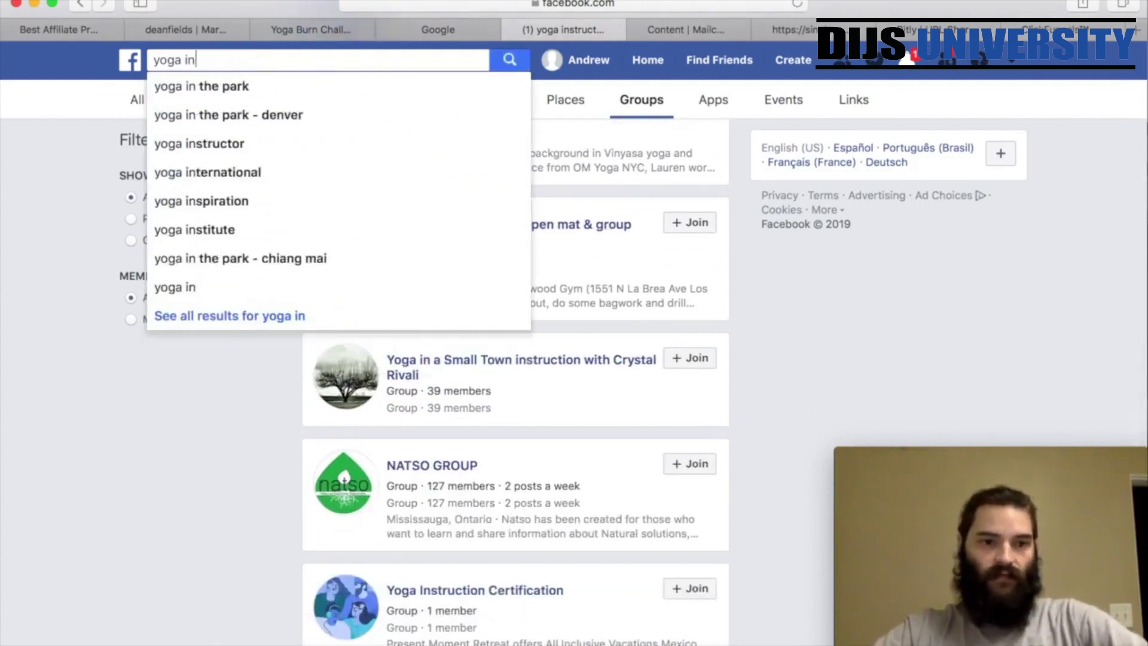
pyautogui.press('BackSpace')
pyautogui.press('BackSpace')
pyautogui.write('beg')
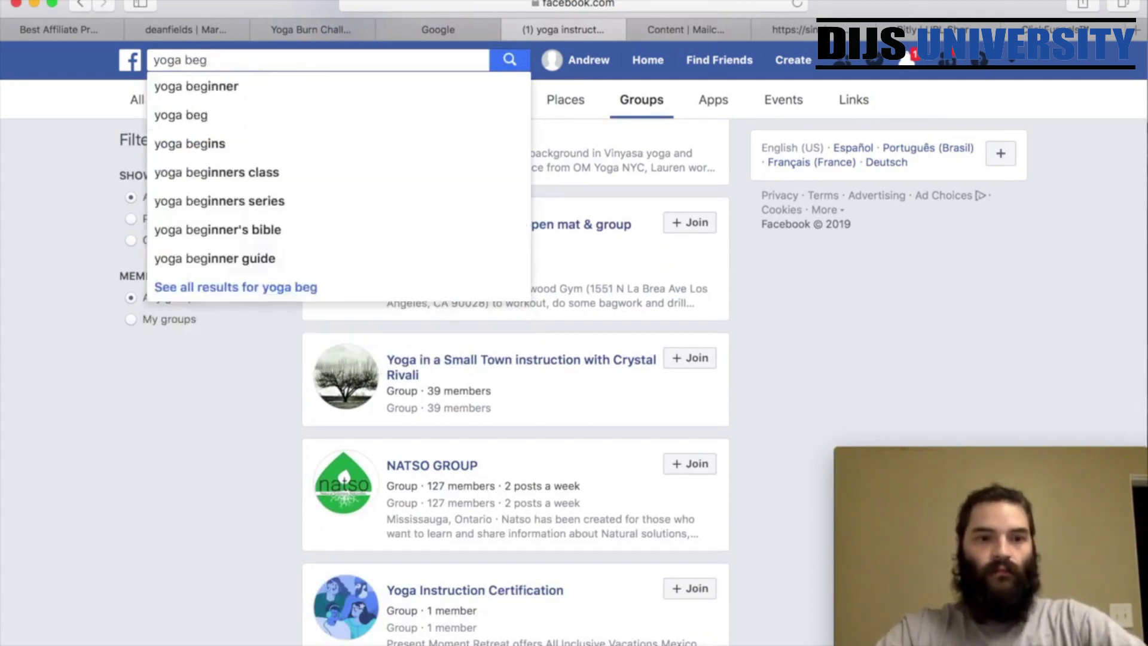
pyautogui.click(302, 86)
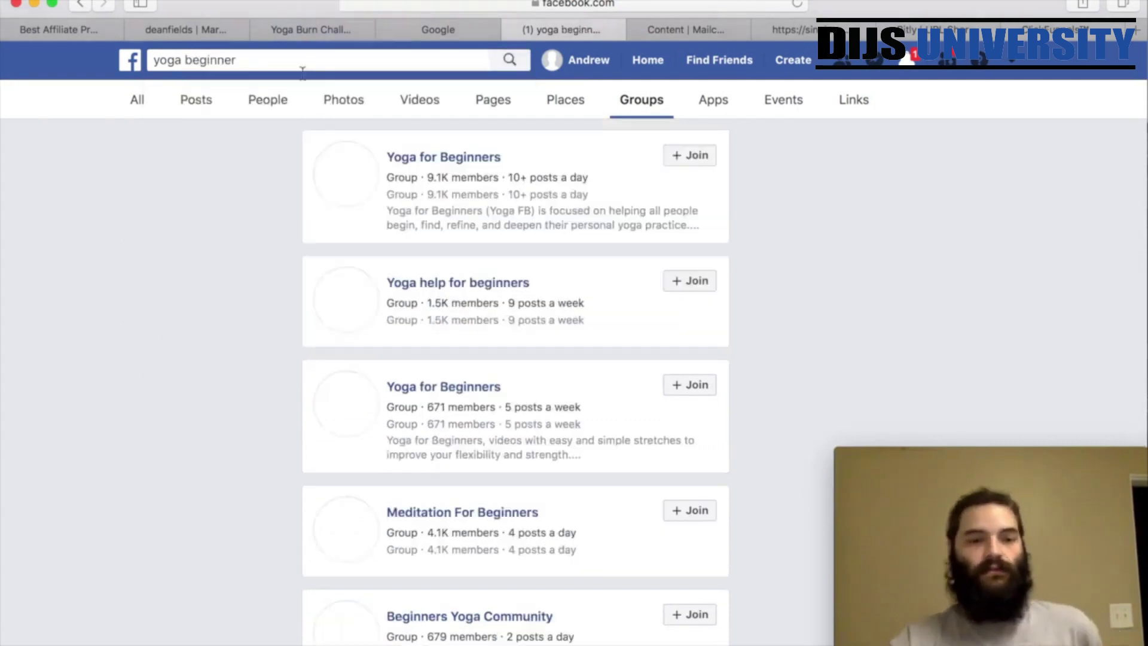
# Request to join Yoga help for beginners and the 9.1K-member Yoga for Beginners group, skipping the membership questions of both
pyautogui.click(688, 282)
pyautogui.click(774, 109)
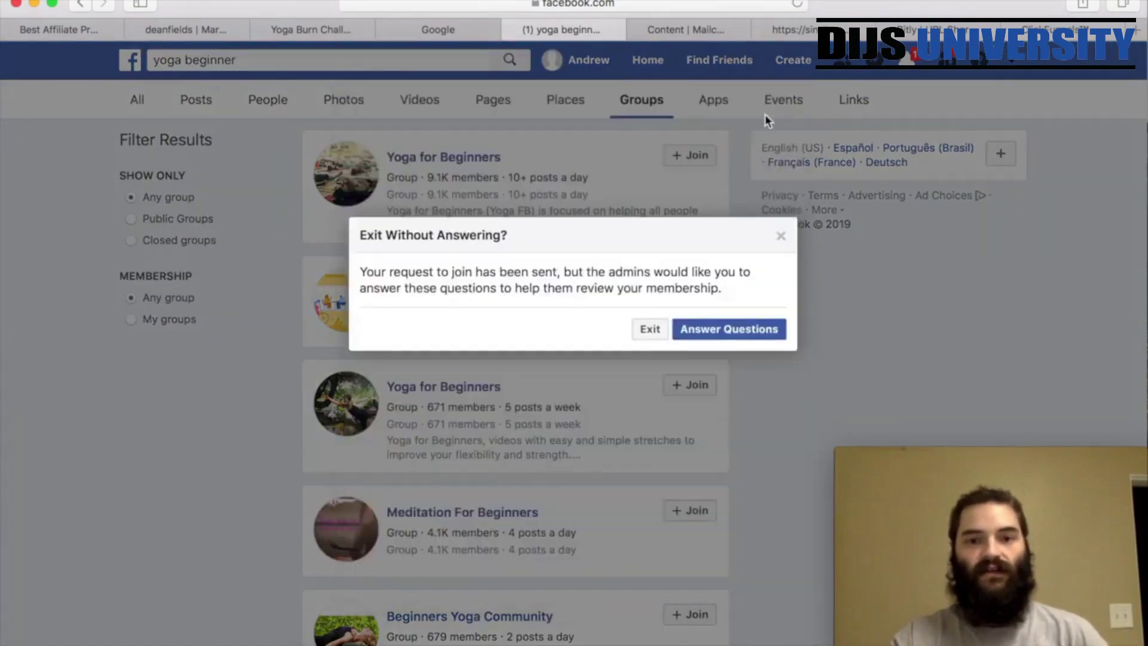
pyautogui.click(657, 329)
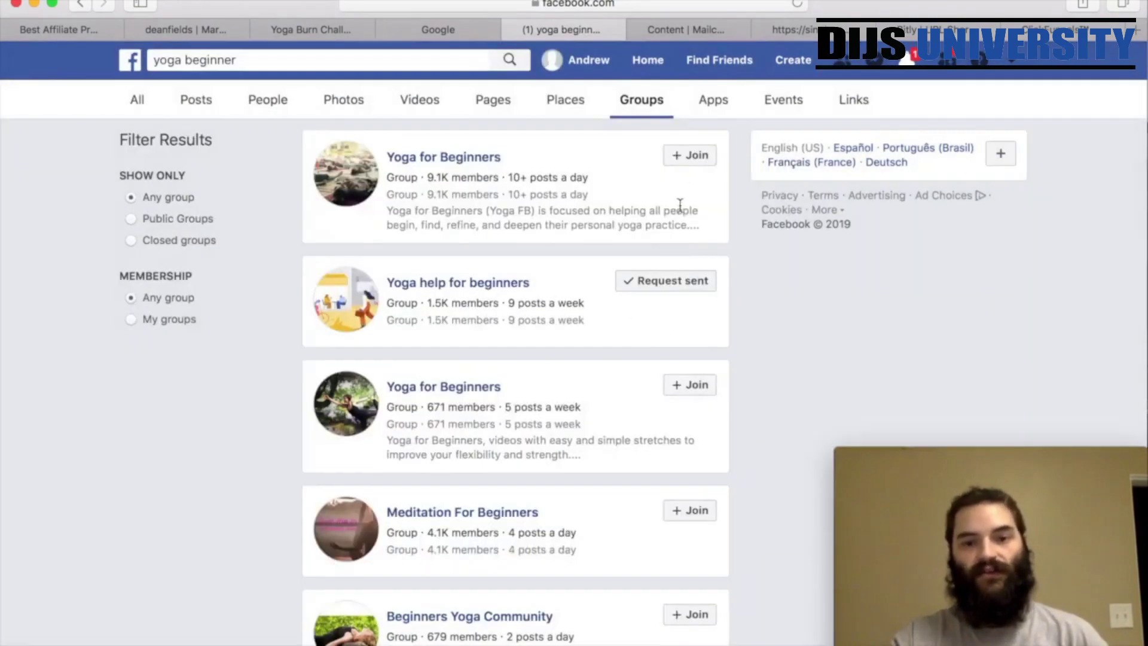
pyautogui.click(702, 160)
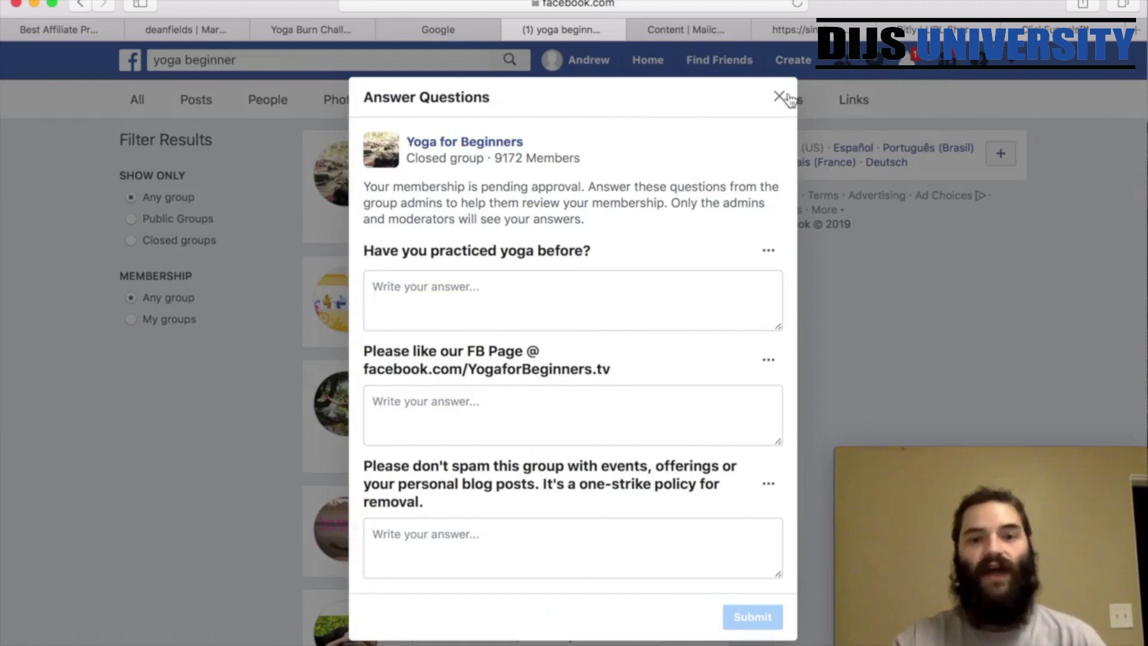
pyautogui.click(779, 97)
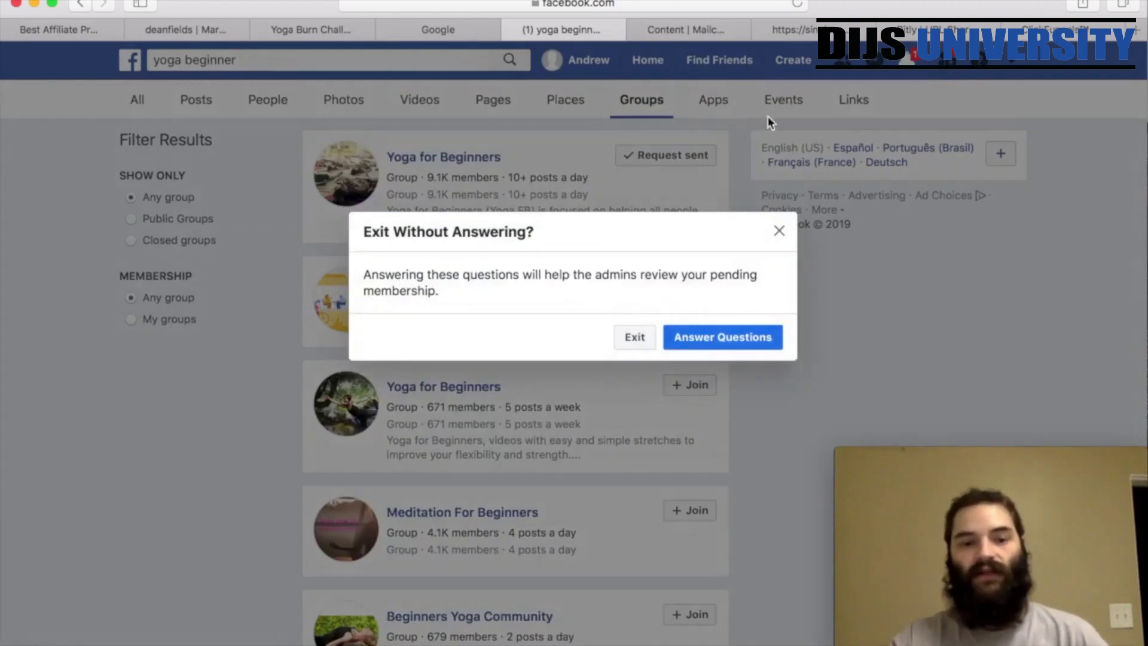
pyautogui.click(777, 234)
# Request to join the 671-member Yoga for Beginners group without answering its membership question
pyautogui.scroll(-4, 698, 306)
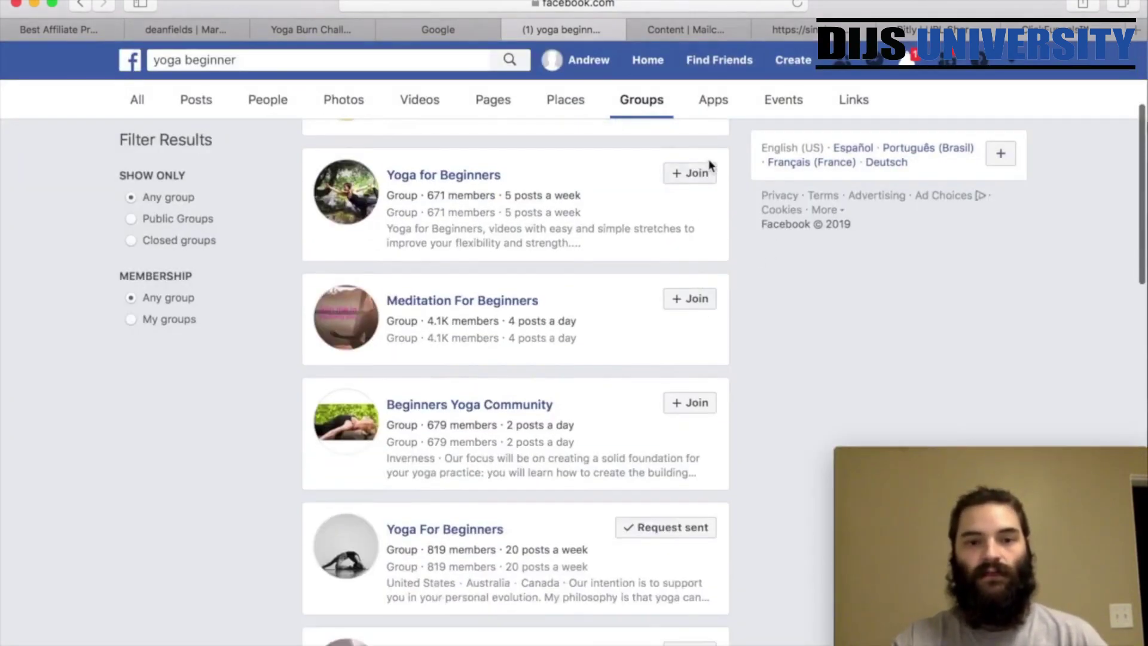
pyautogui.click(695, 174)
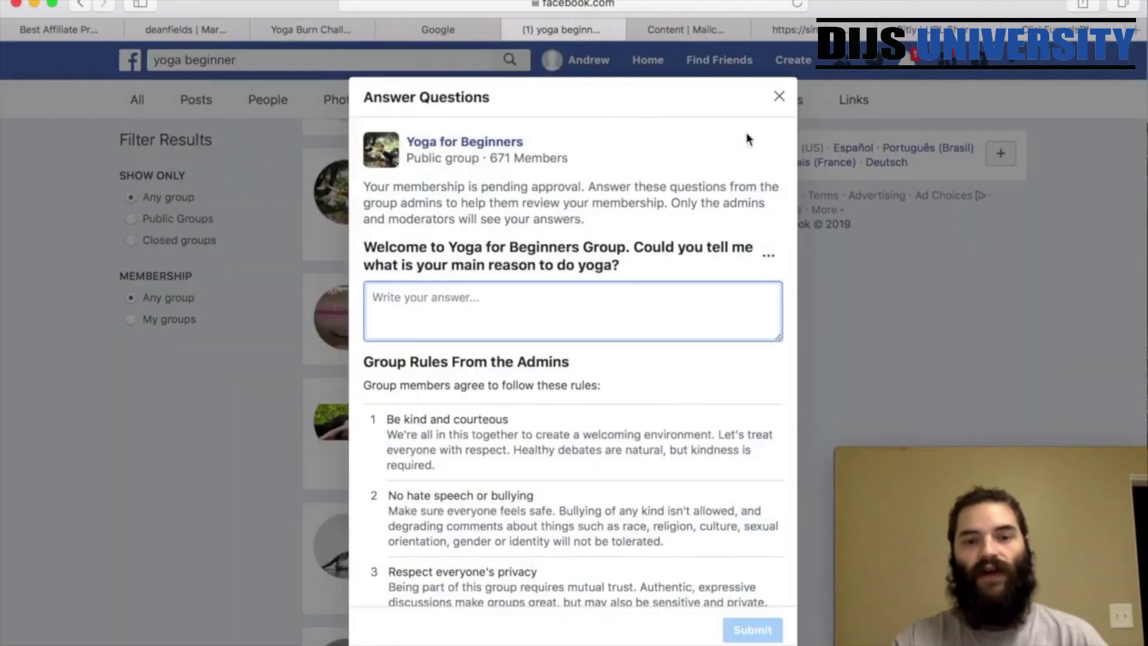
pyautogui.click(778, 96)
pyautogui.click(779, 231)
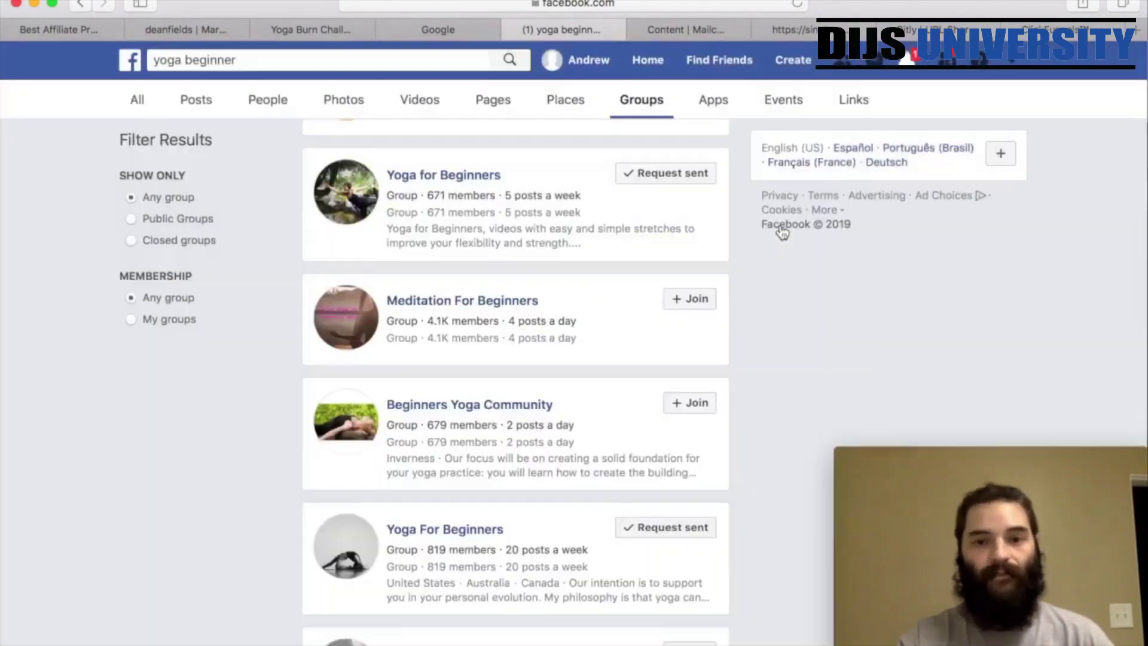
# Show the pages matching "yoga beginner" and like Yoga Beginner, Yoga Journal and YOGA BURN
pyautogui.click(489, 108)
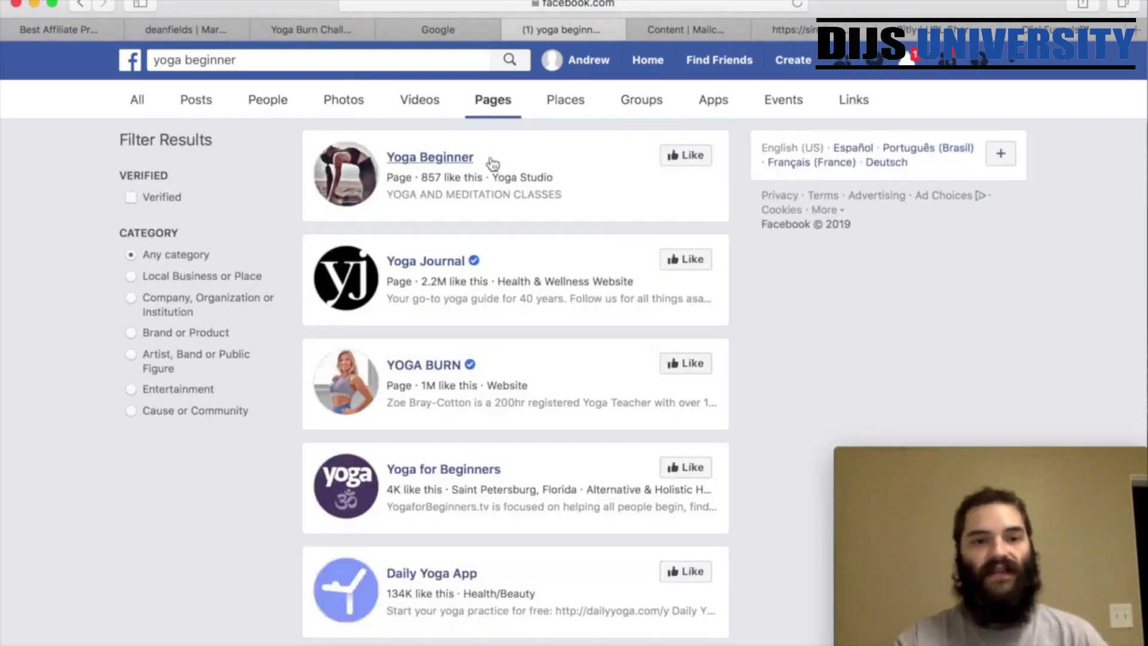
pyautogui.click(696, 158)
pyautogui.click(687, 263)
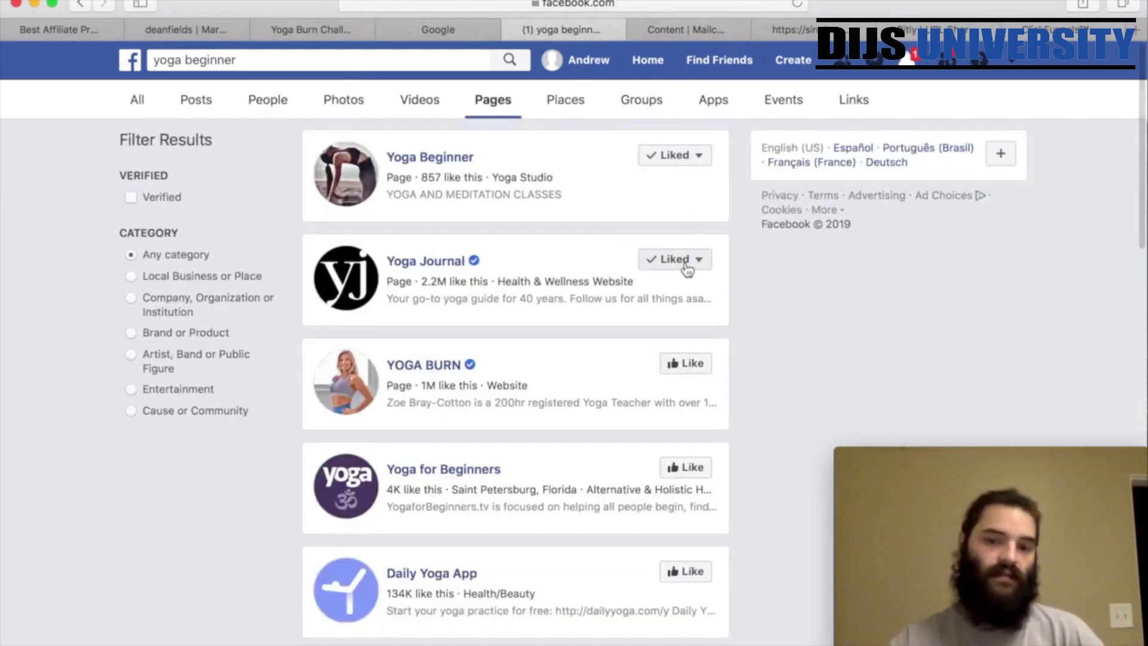
pyautogui.click(692, 364)
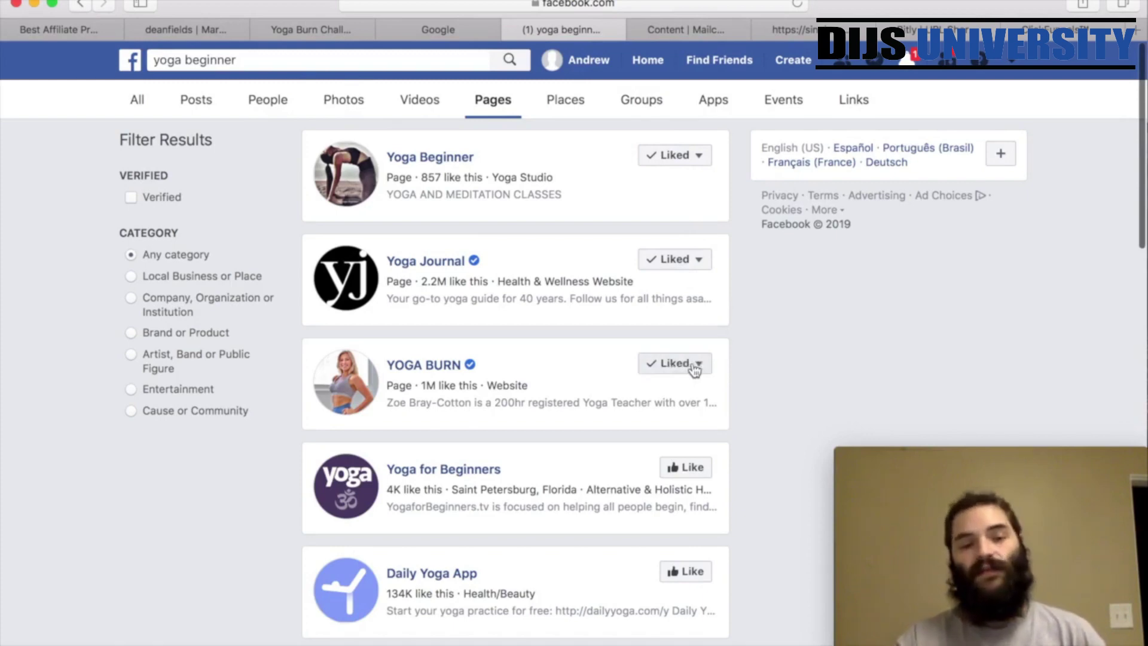